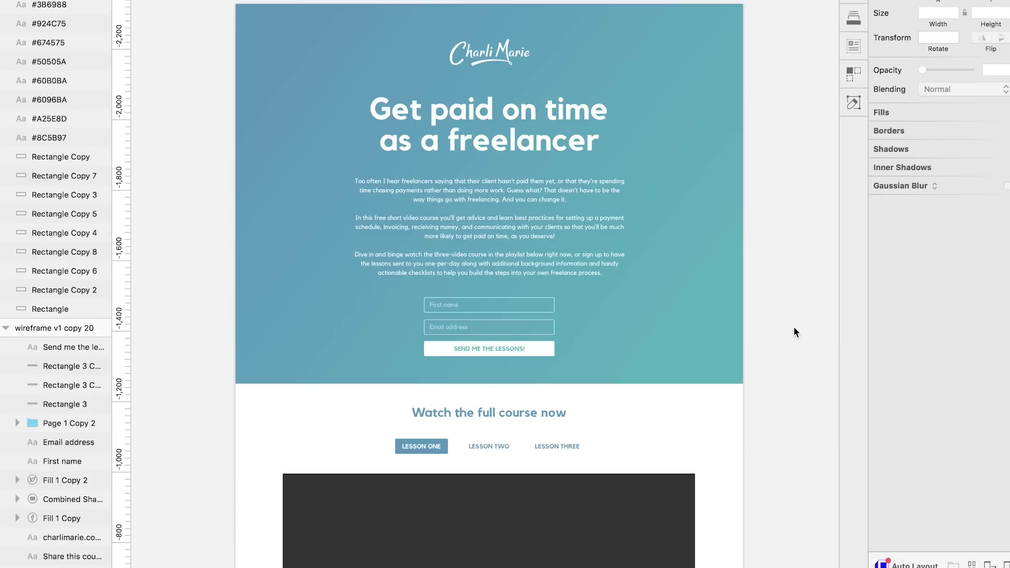
- Start a new Webflow project
scroll(793, 329, "down", 10)
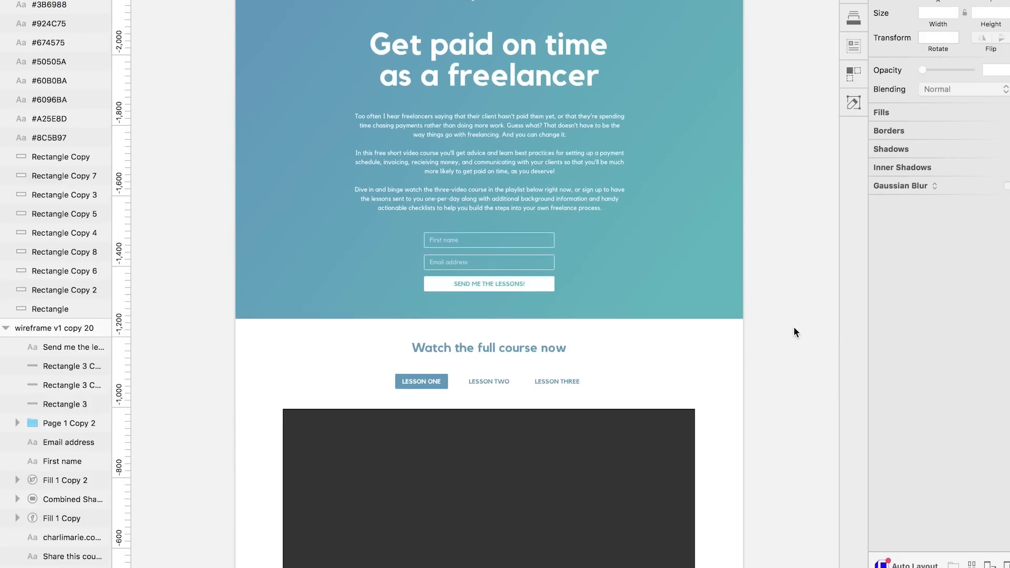
scroll(794, 328, "down", 12)
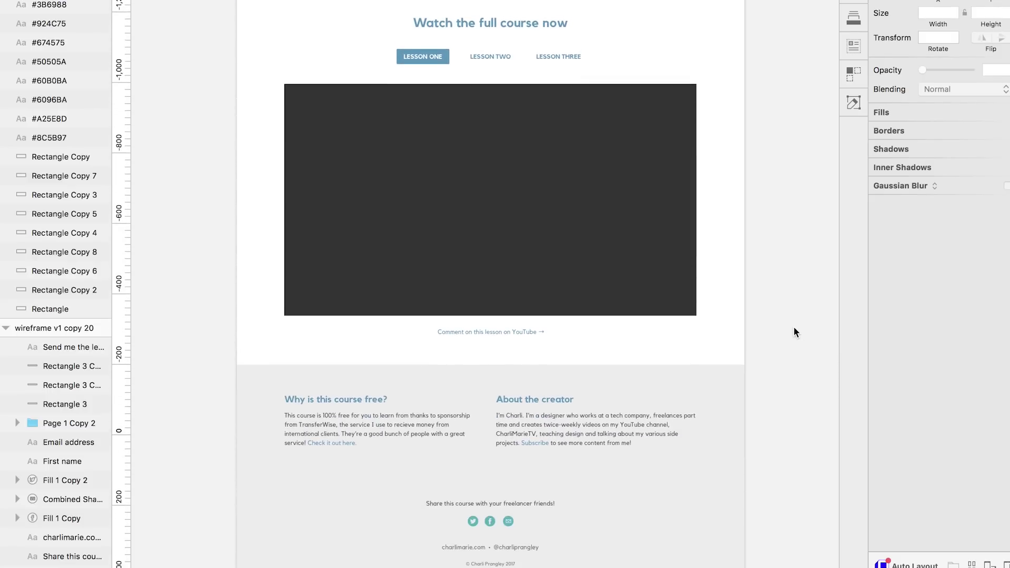
scroll(793, 331, "down", 2)
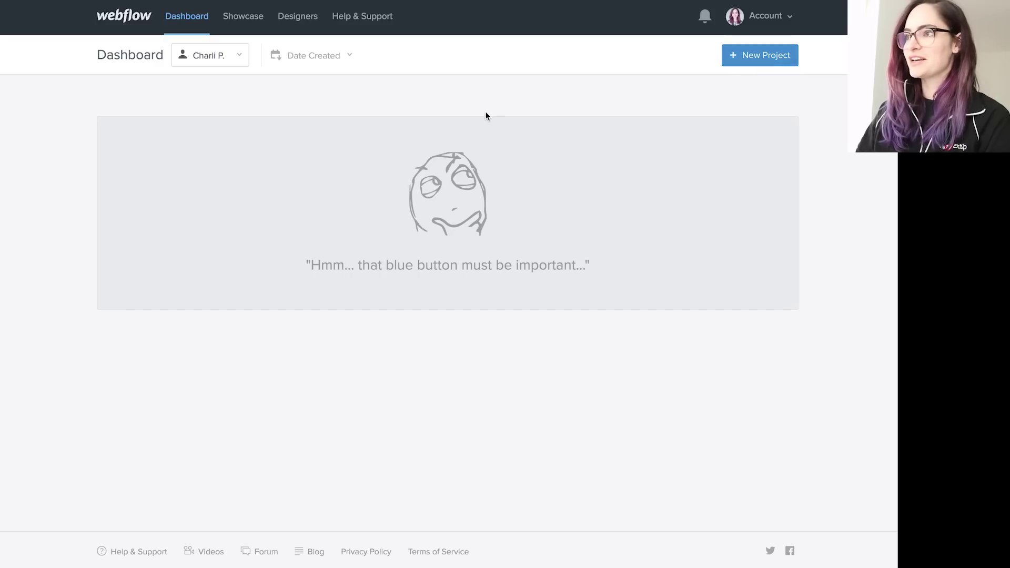
left_click(764, 56)
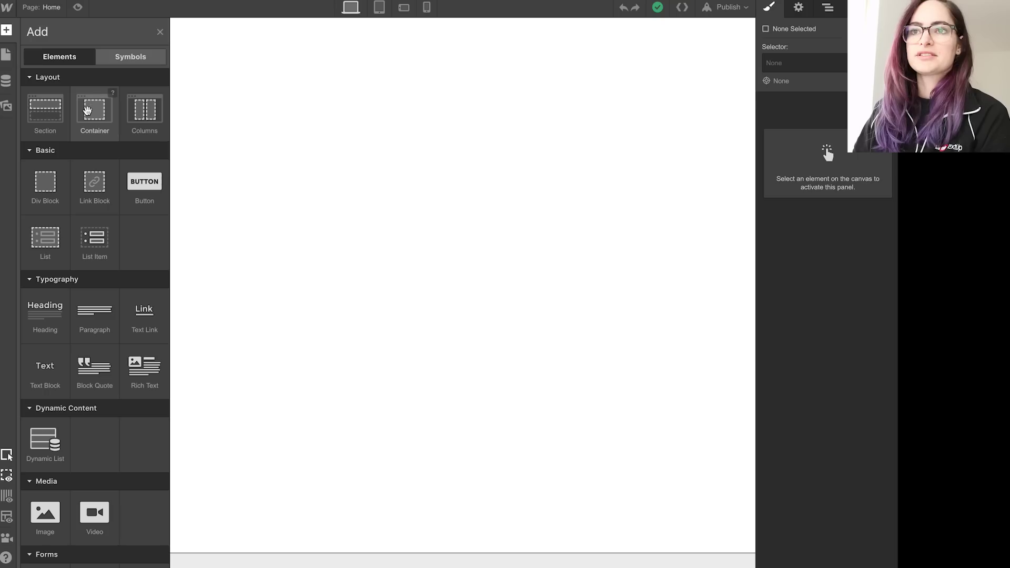
- Place a Section with a Container on the Home page, then bring the Sketch mockup forward
left_click_drag(40, 108, 363, 100)
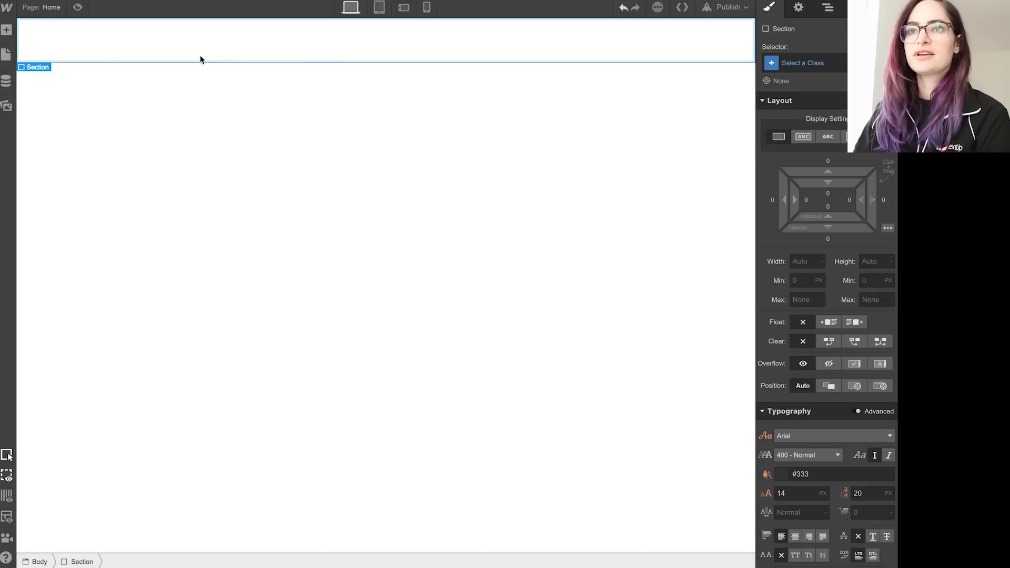
left_click(6, 30)
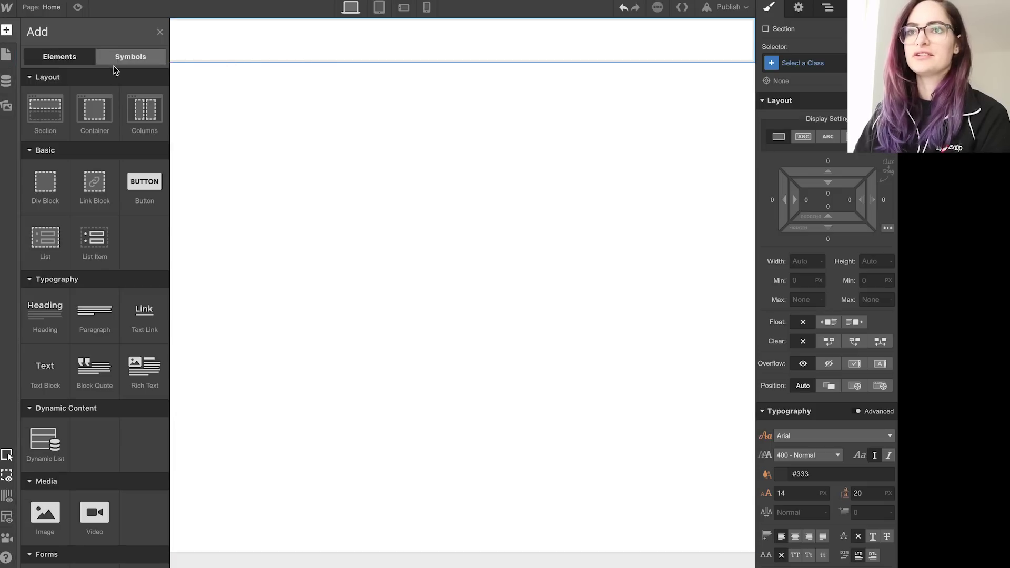
left_click_drag(102, 108, 314, 43)
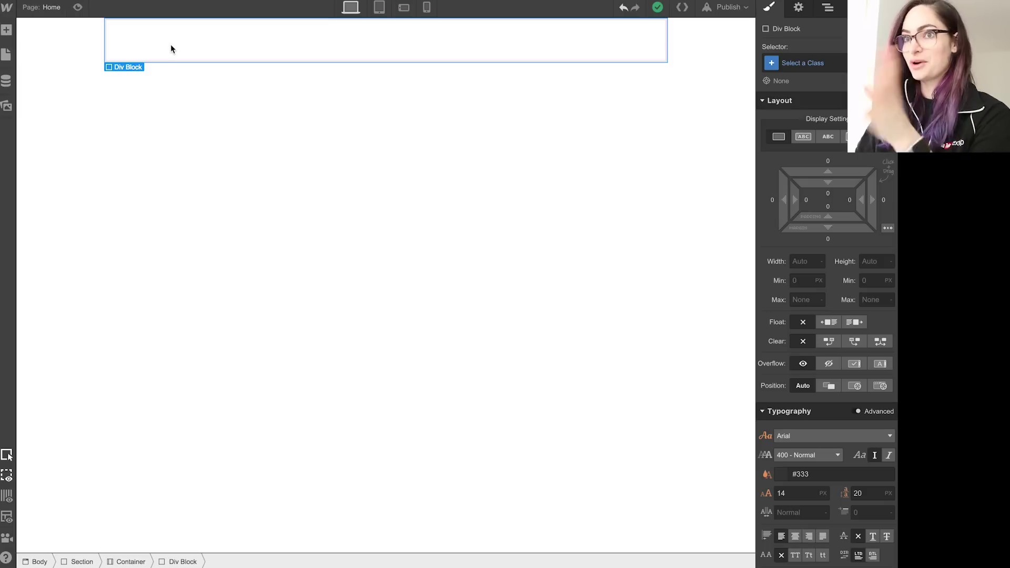
left_click(800, 263)
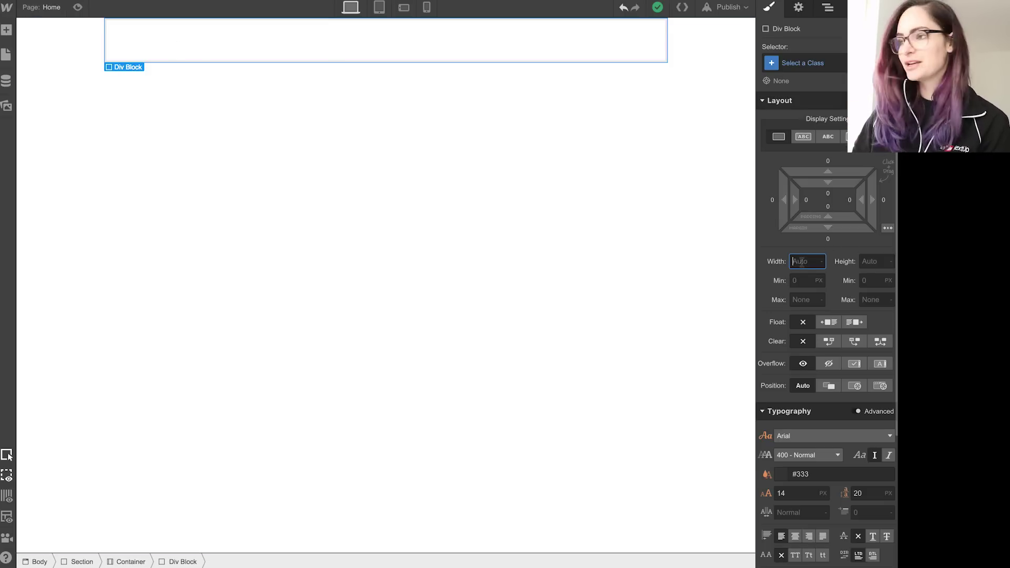
left_click(368, 547)
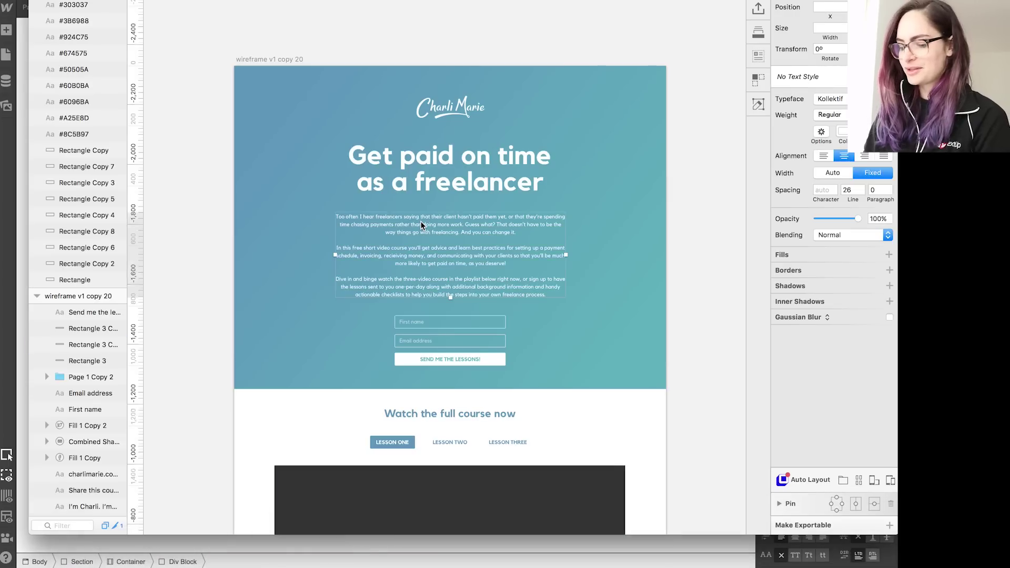
- Show the mockup's column layout grid in Sketch with Ctrl+L, then return to Webflow
key("ctrl+l")
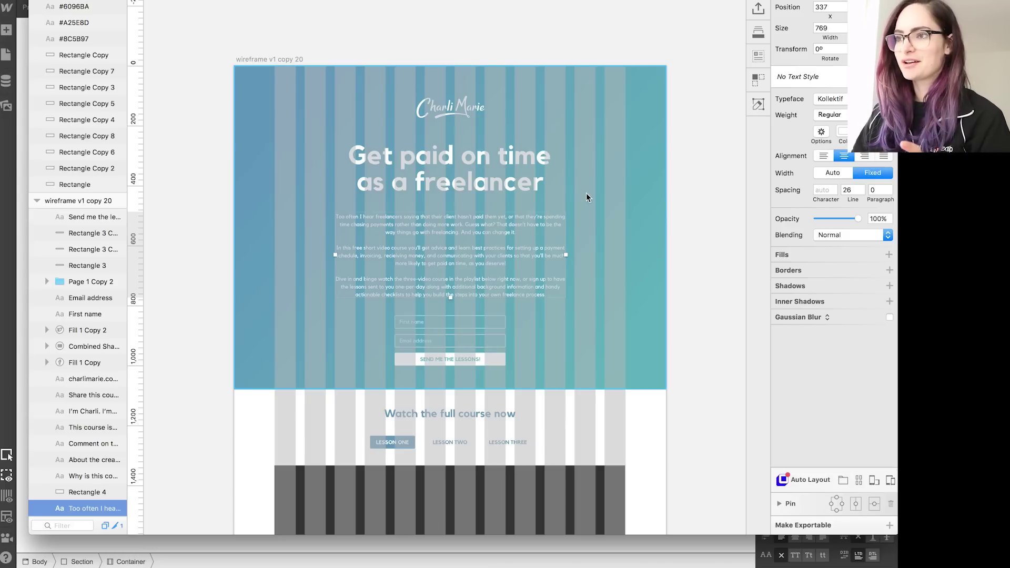
left_click(7, 141)
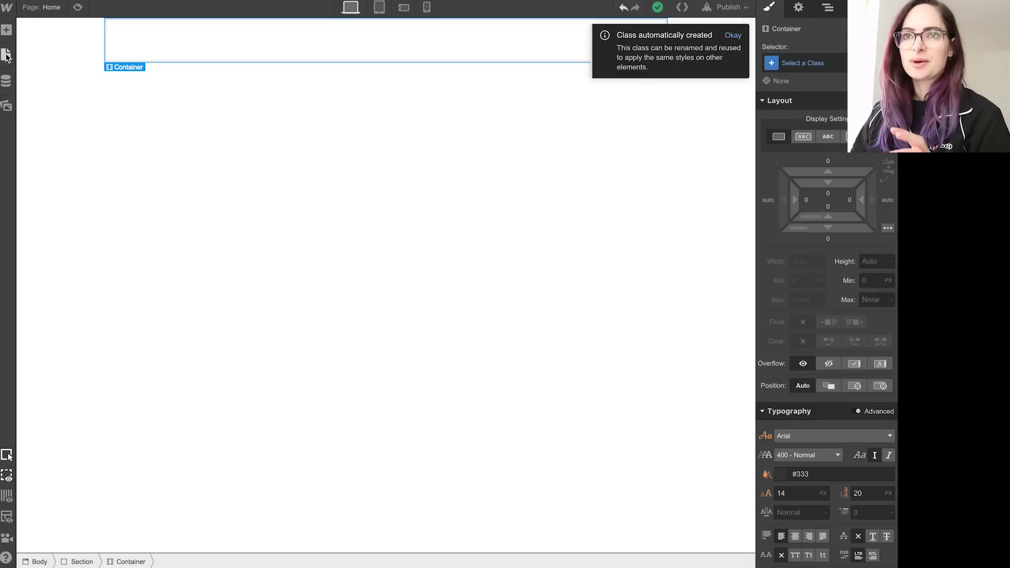
- Insert a Columns row in the Container and resize it to three columns split 2 | 8 | 2
left_click(3, 33)
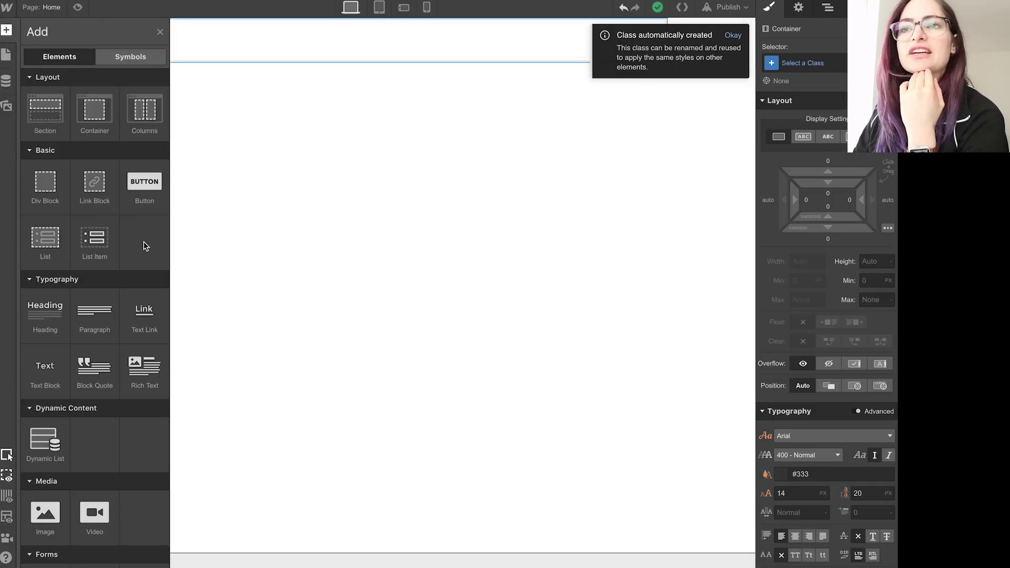
left_click(144, 112)
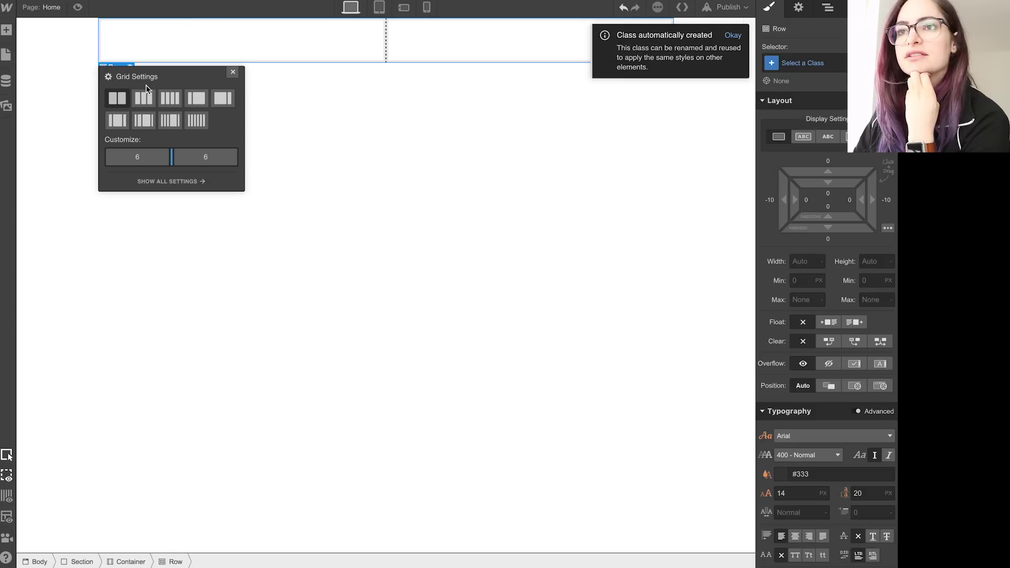
left_click(144, 100)
left_click_drag(193, 156, 216, 156)
left_click_drag(149, 156, 128, 156)
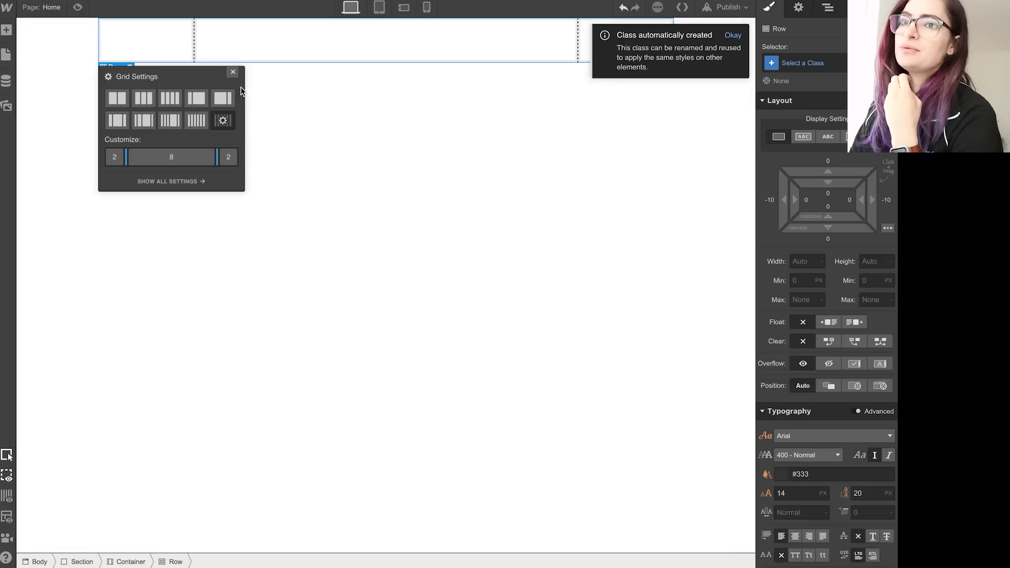
- Drop a Heading into the wide middle column
left_click(247, 47)
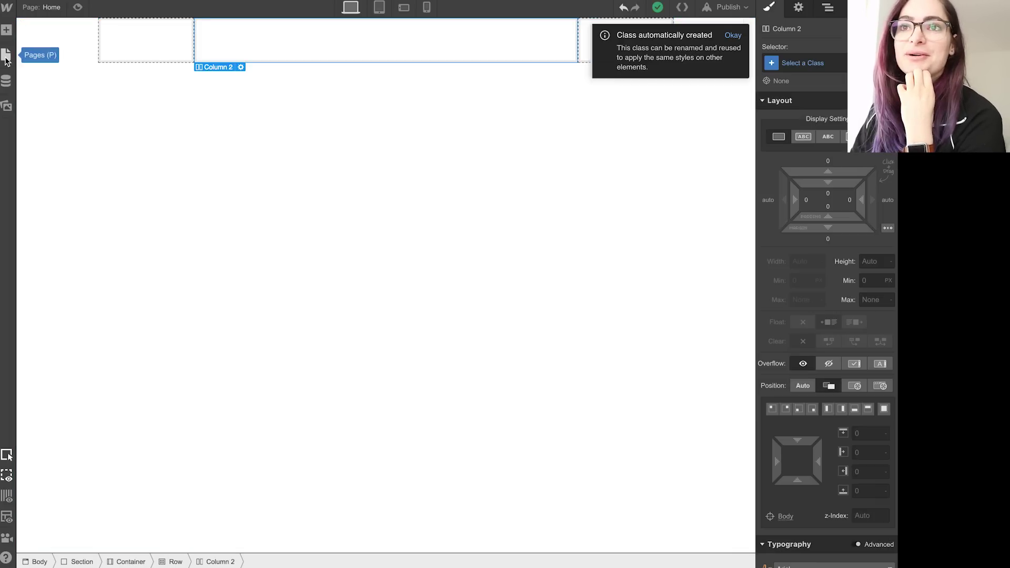
left_click(6, 30)
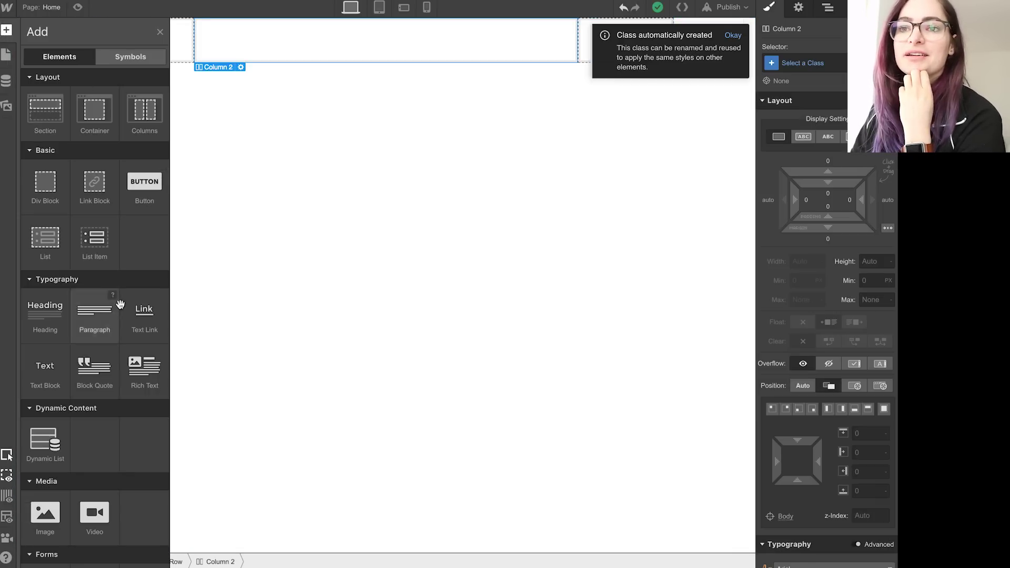
left_click_drag(64, 313, 368, 43)
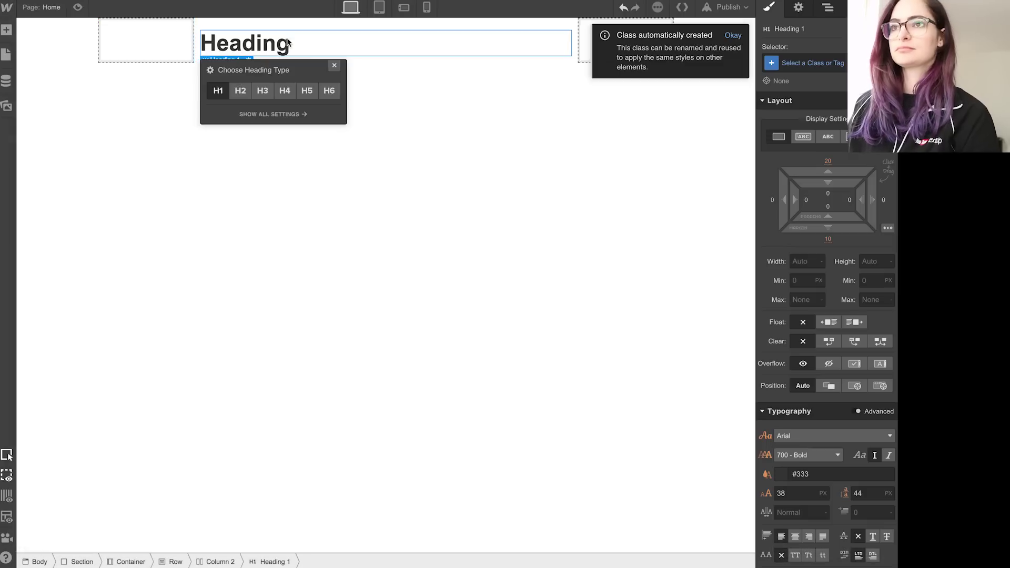
- Change the heading text to 'Get paid on time as a freelancer'
double_click(281, 42)
type("Get paid on time as a freelancer")
key("Escape")
scroll(795, 337, "down", 2)
- Set the heading font to Montserrat and display the image at HiDPI size
left_click(794, 331)
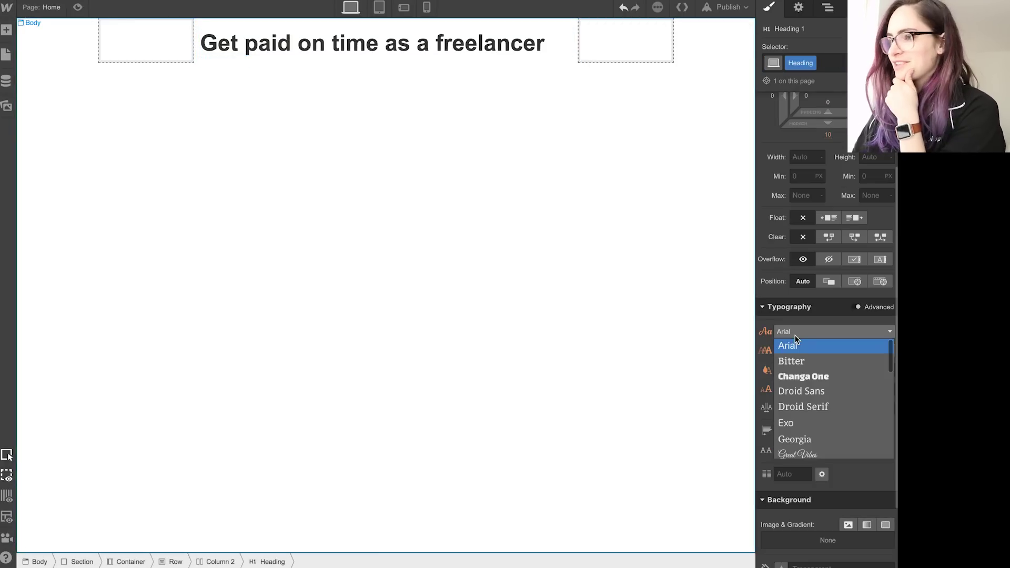
scroll(824, 377, "down", 5)
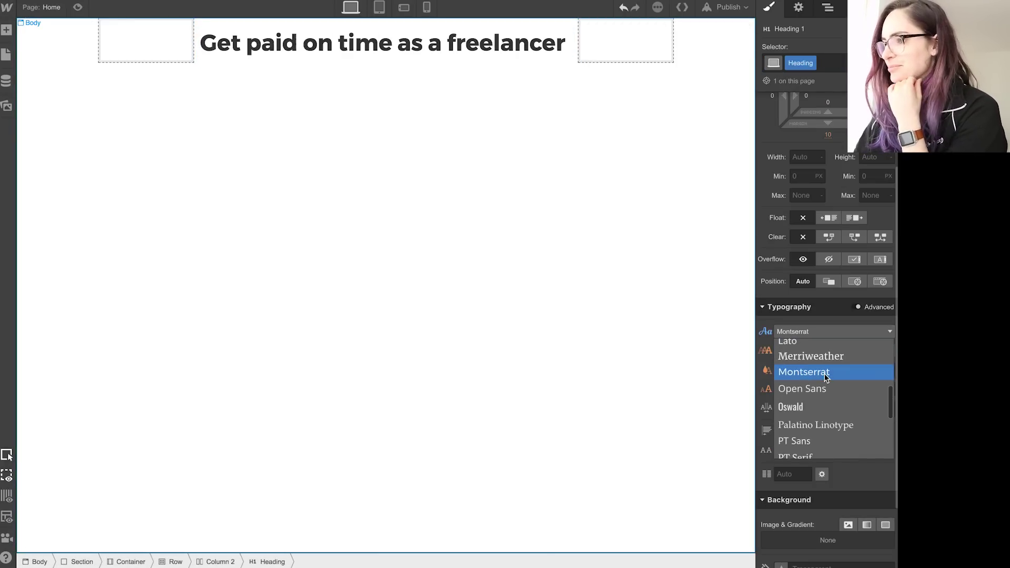
scroll(824, 374, "down", 4)
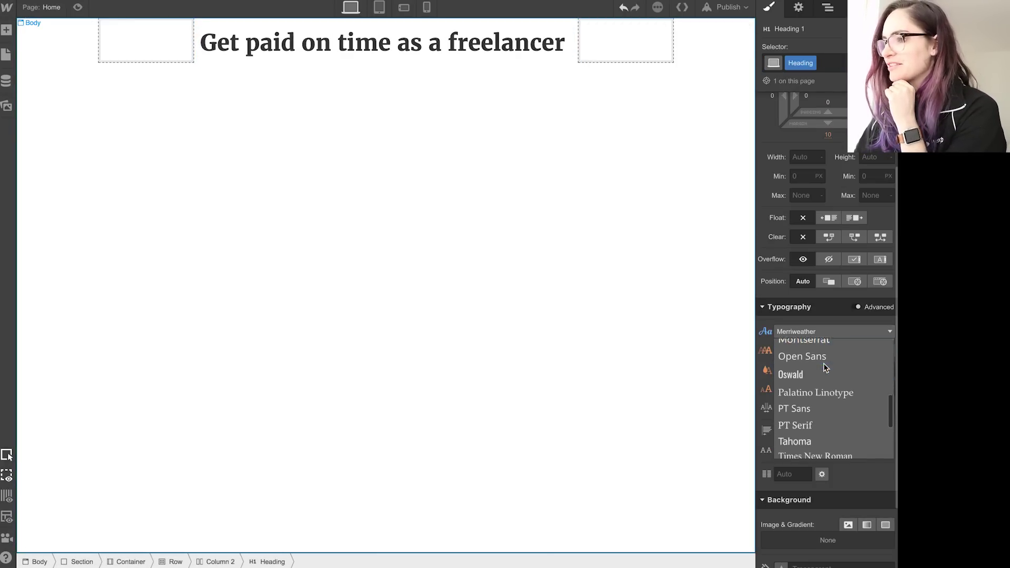
scroll(822, 363, "up", 4)
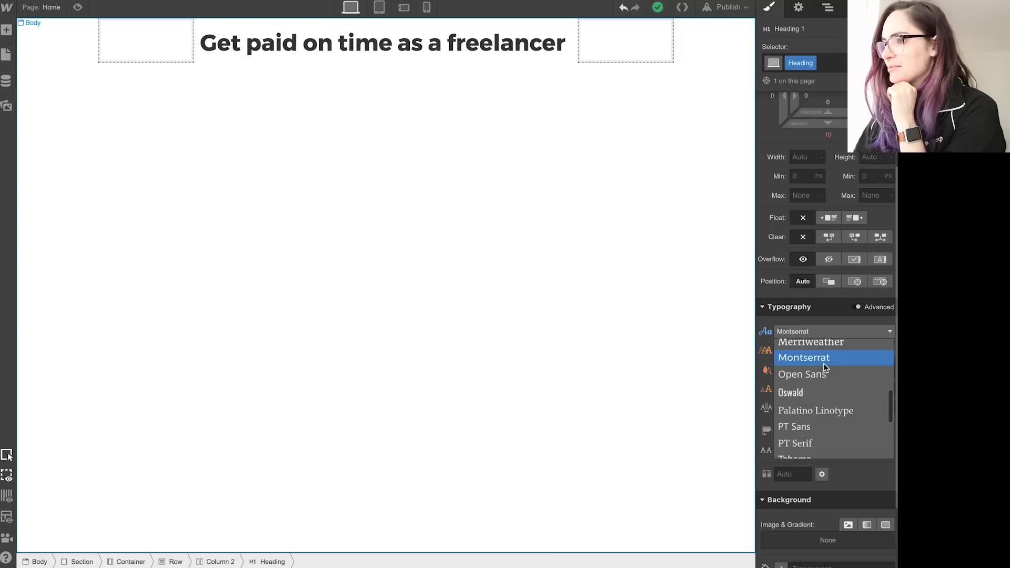
left_click(812, 357)
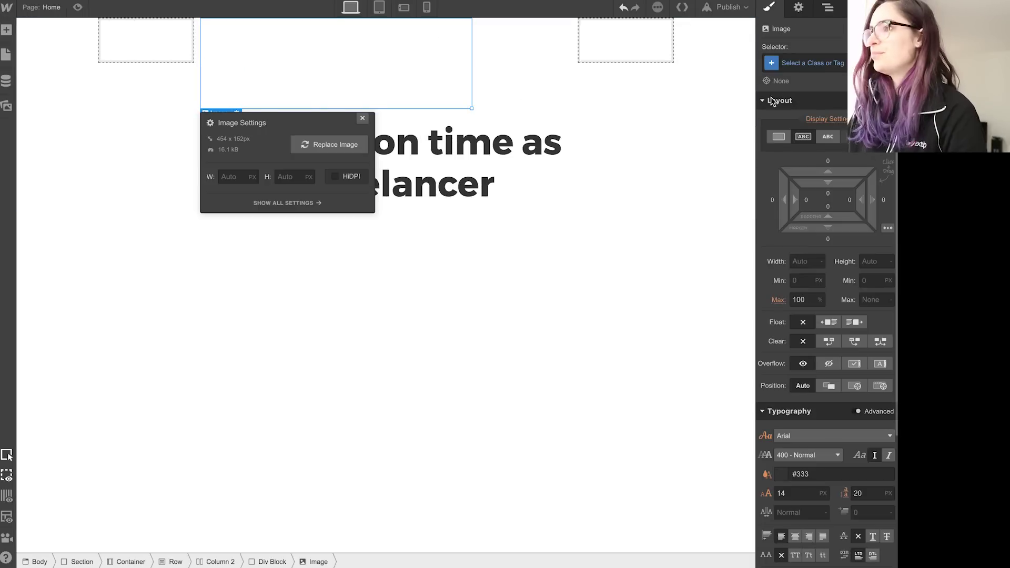
left_click(337, 177)
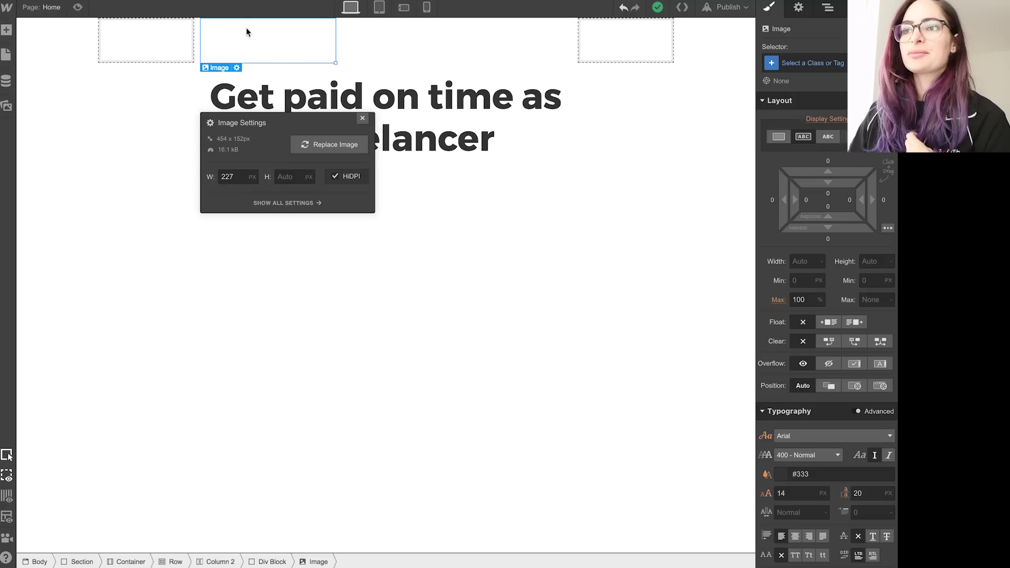
- Centre the image in its block and review its class options and the site style overview
left_click(794, 536)
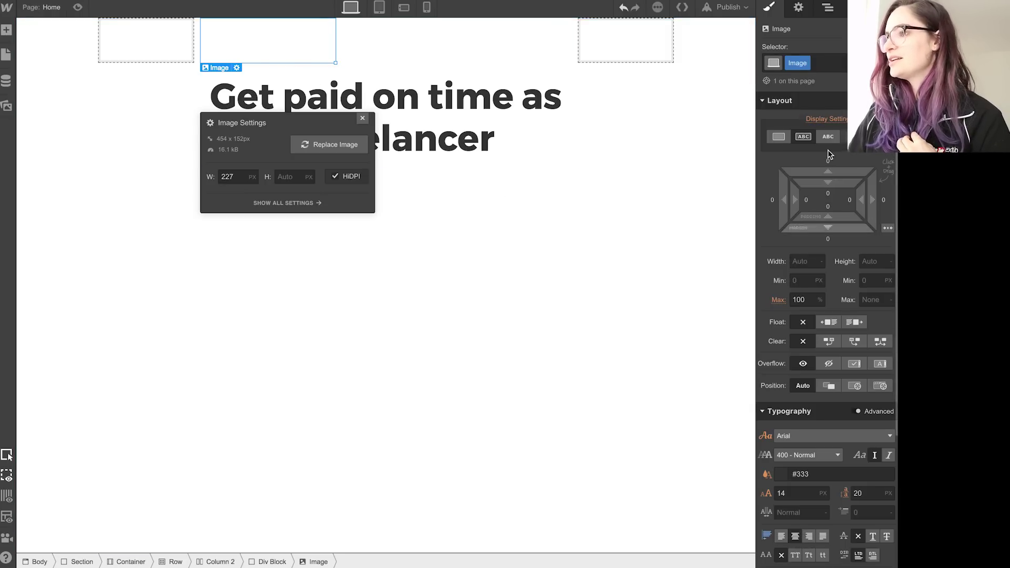
left_click(795, 62)
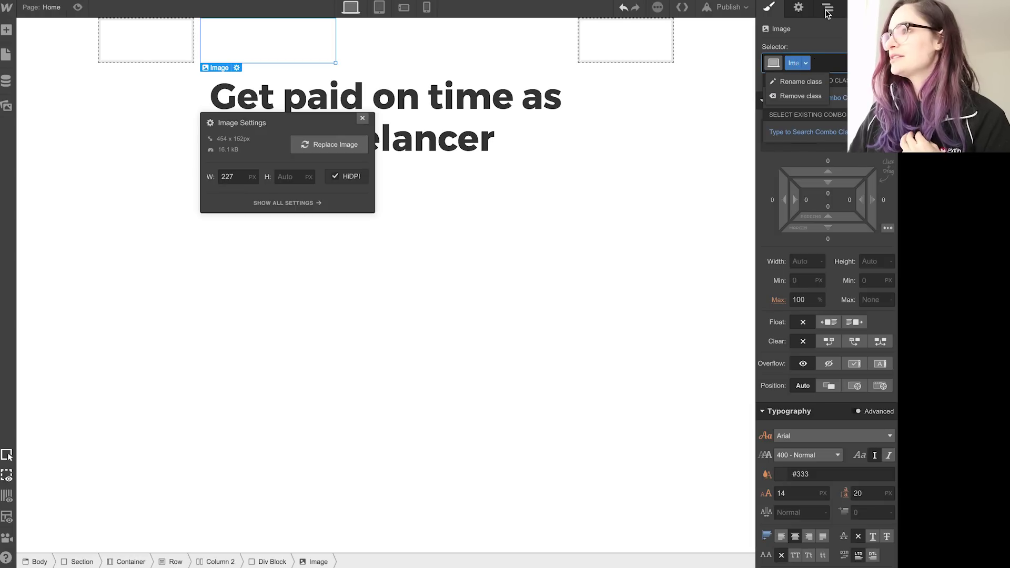
key("Escape")
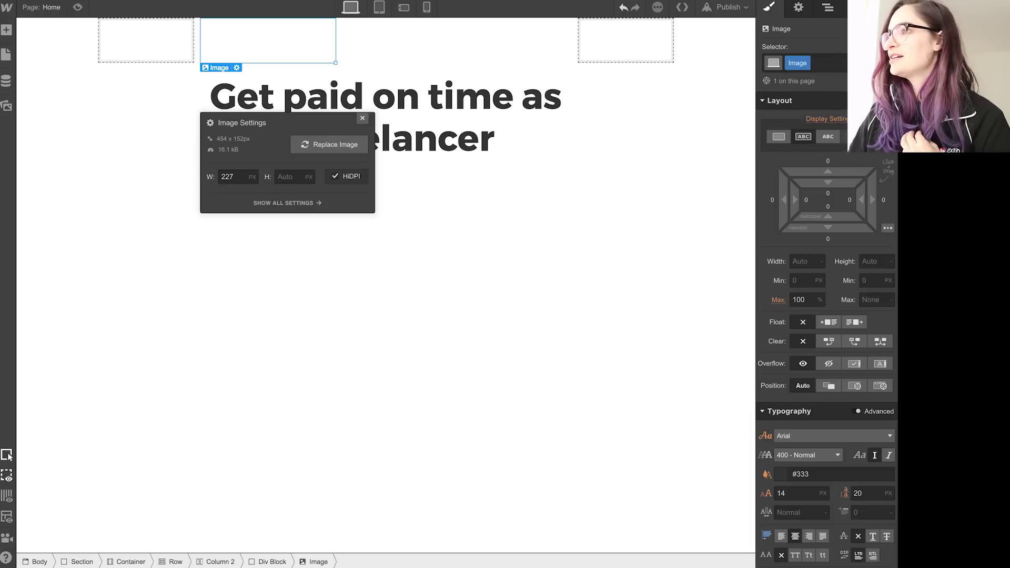
key("g")
key("Escape")
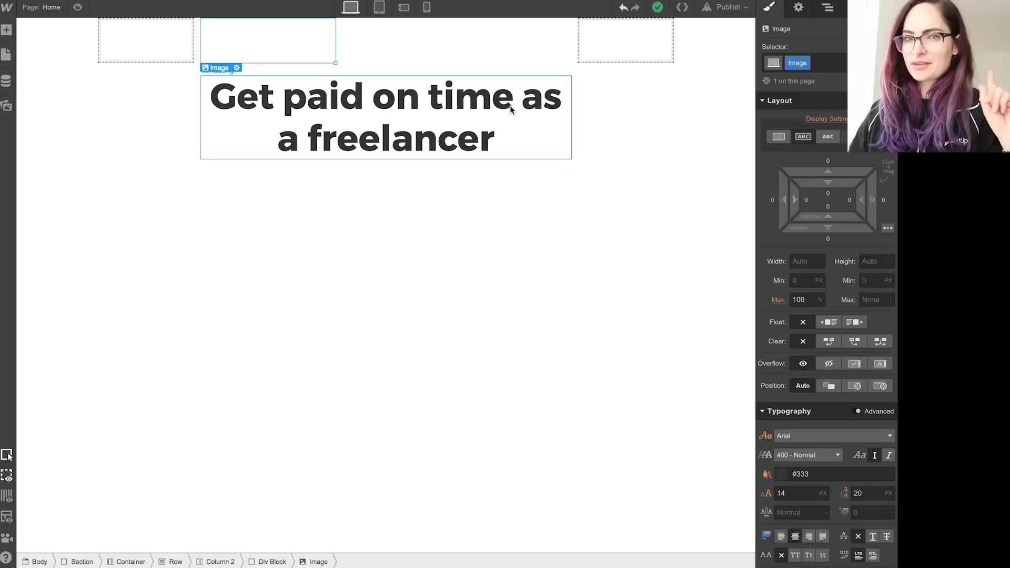
- Centre-align the heading text in the middle hero column
left_click(503, 69)
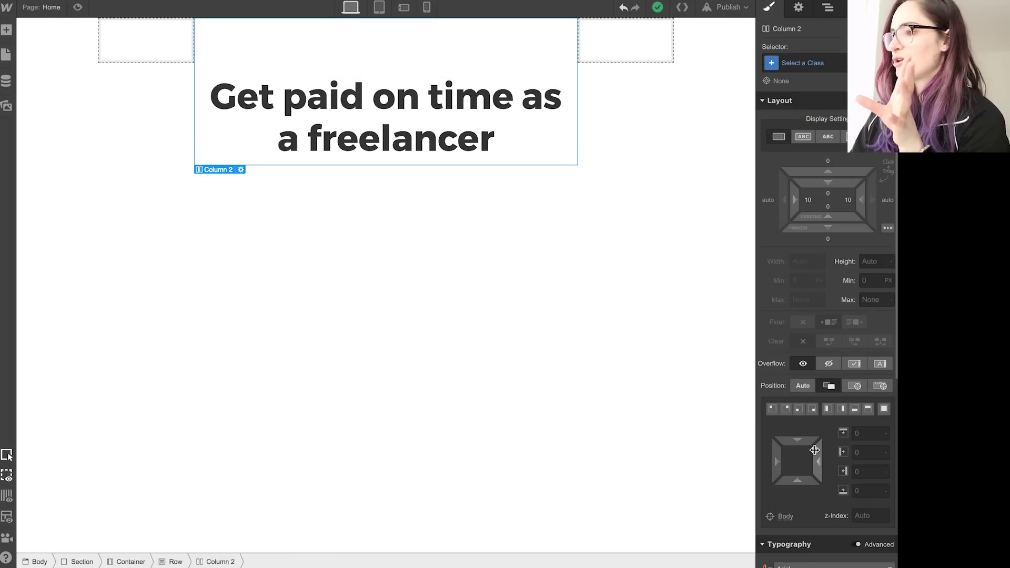
scroll(800, 395, "down", 4)
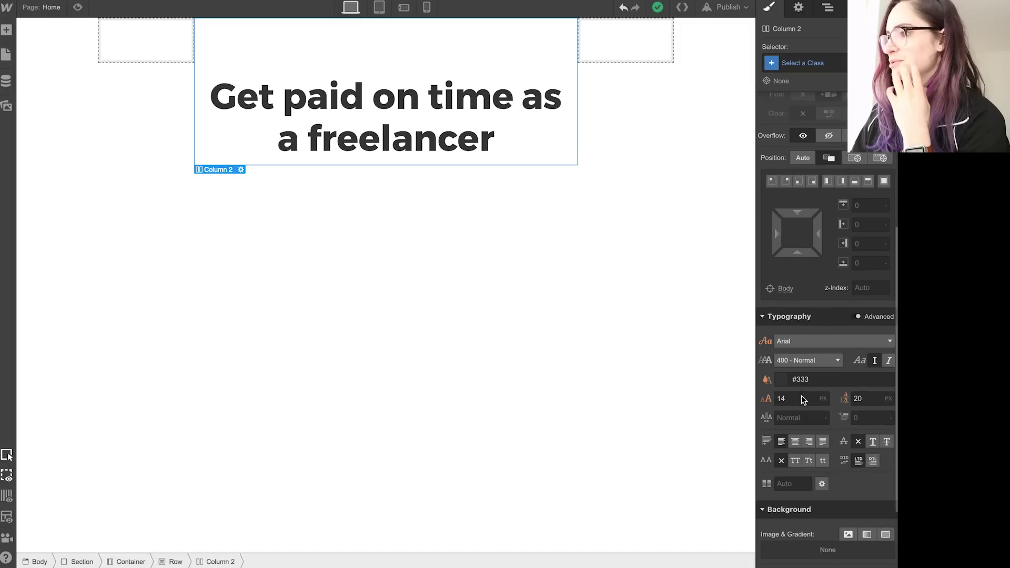
left_click(796, 444)
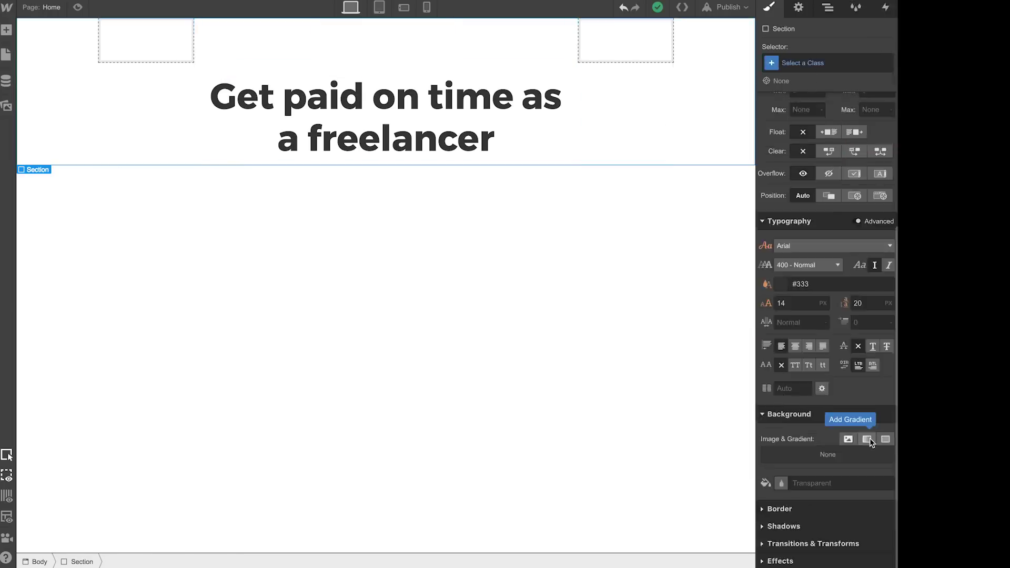
left_click(868, 438)
- Give the hero a 141° gradient from #6096BA to #60B0BA, saving the blue as a swatch
left_click_drag(811, 398, 823, 398)
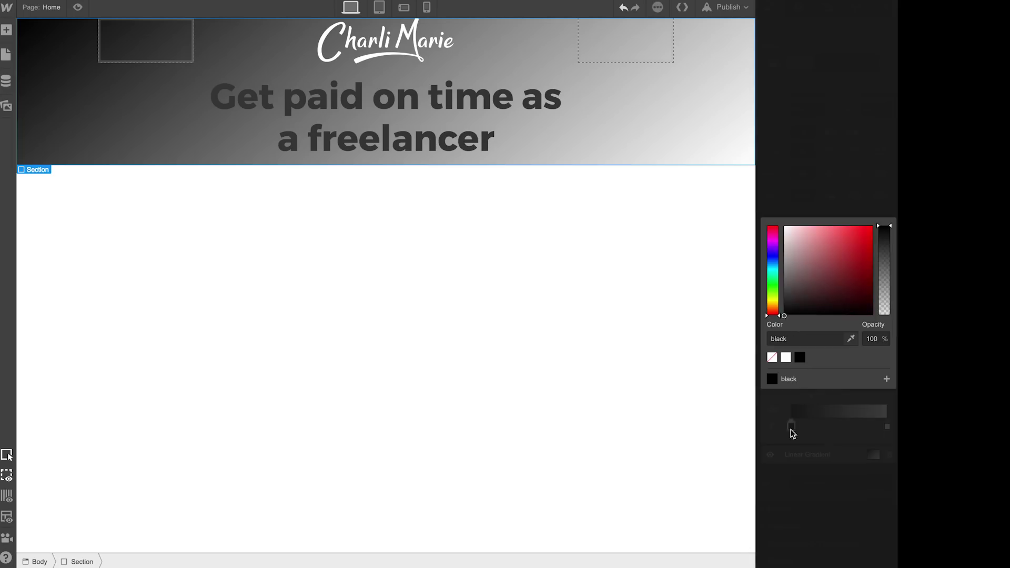
left_click(791, 426)
left_click(793, 339)
key("super+v")
left_click(886, 379)
key("Return")
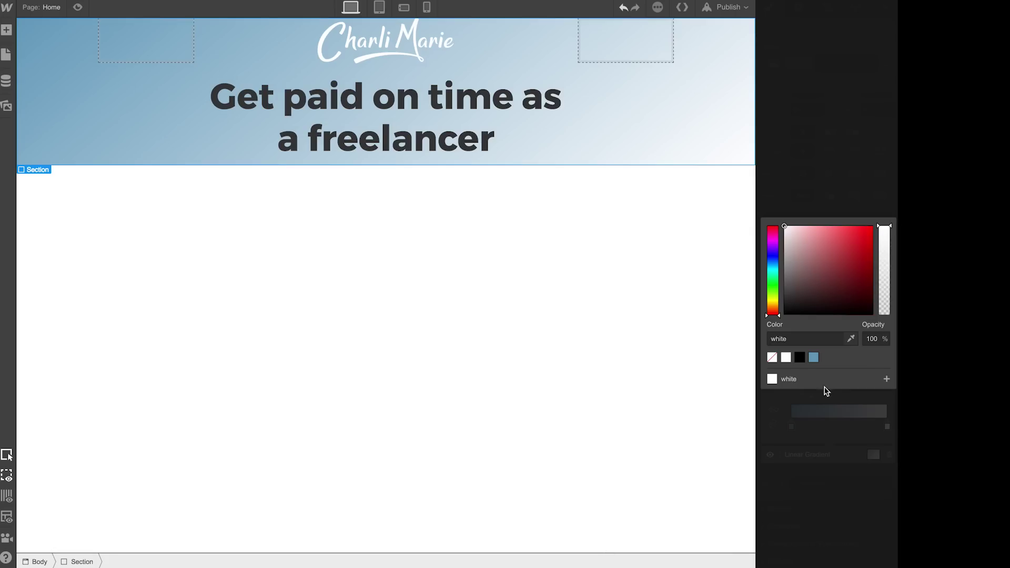
key("super+v")
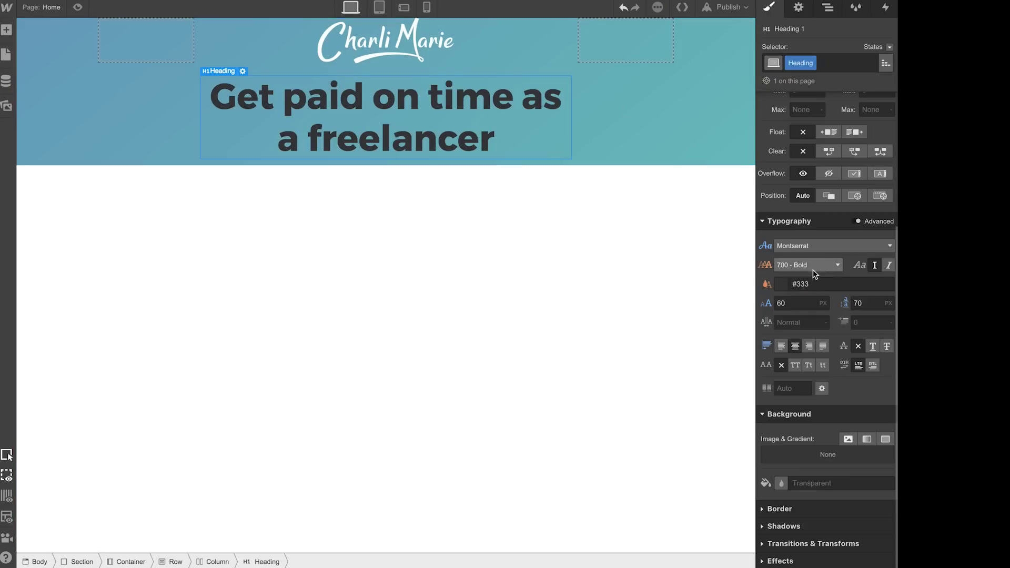
- Make the heading text colour white
left_click(831, 284)
type("white")
key("Return")
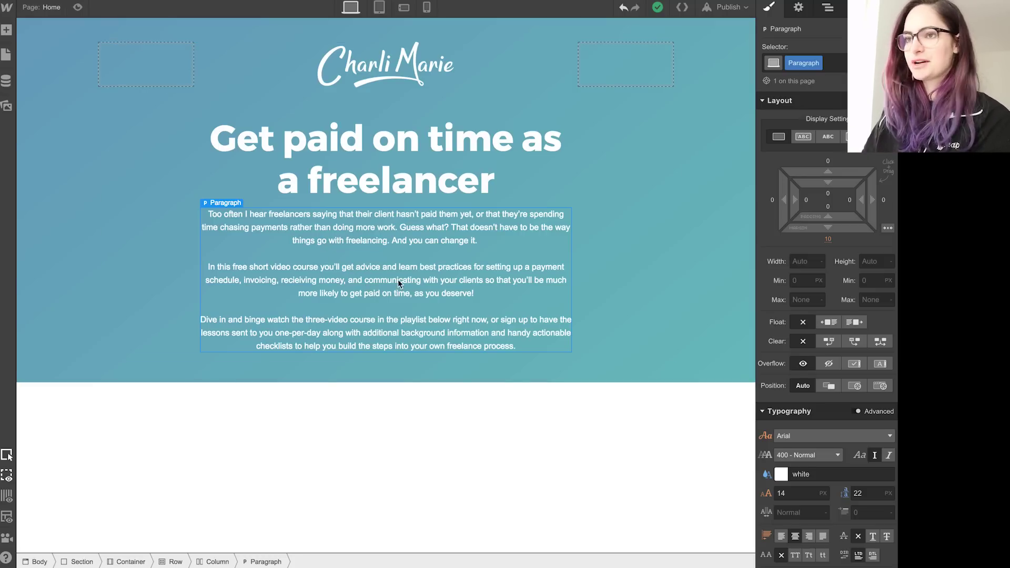
left_click(158, 284)
left_click(7, 30)
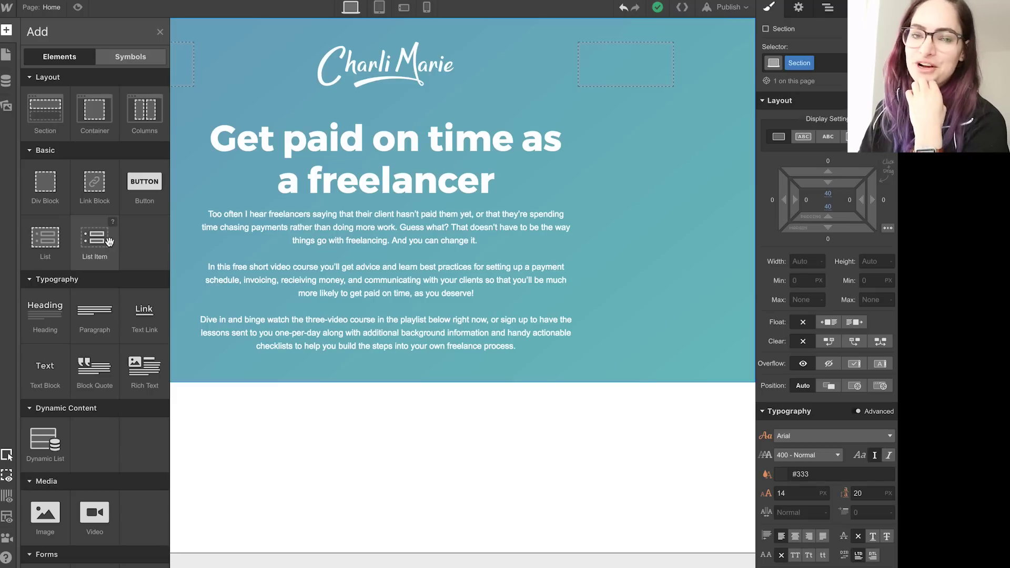
- Add a Form Block into the column beneath the intro paragraphs
scroll(120, 284, "down", 3)
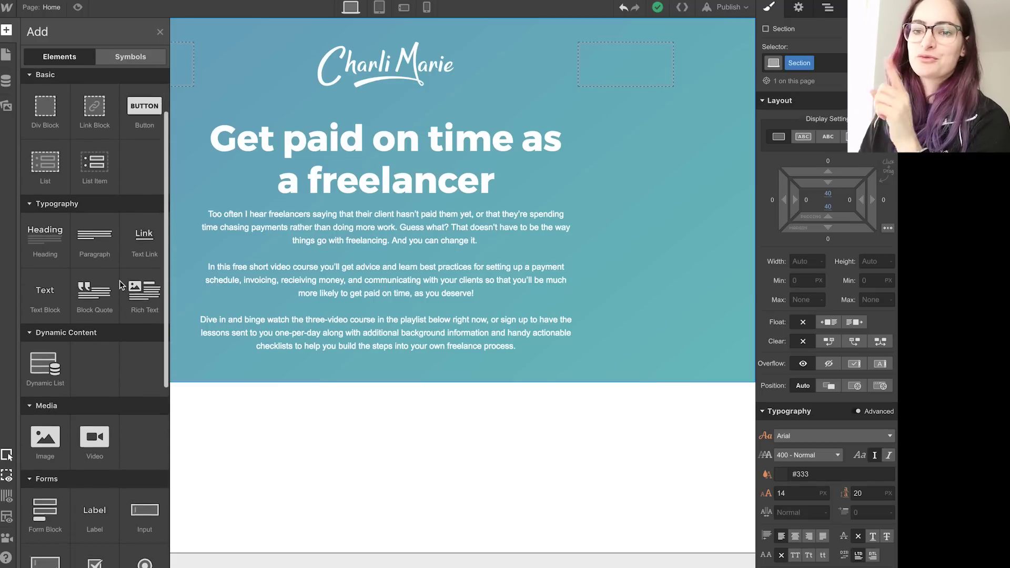
scroll(121, 284, "down", 10)
scroll(42, 235, "up", 2)
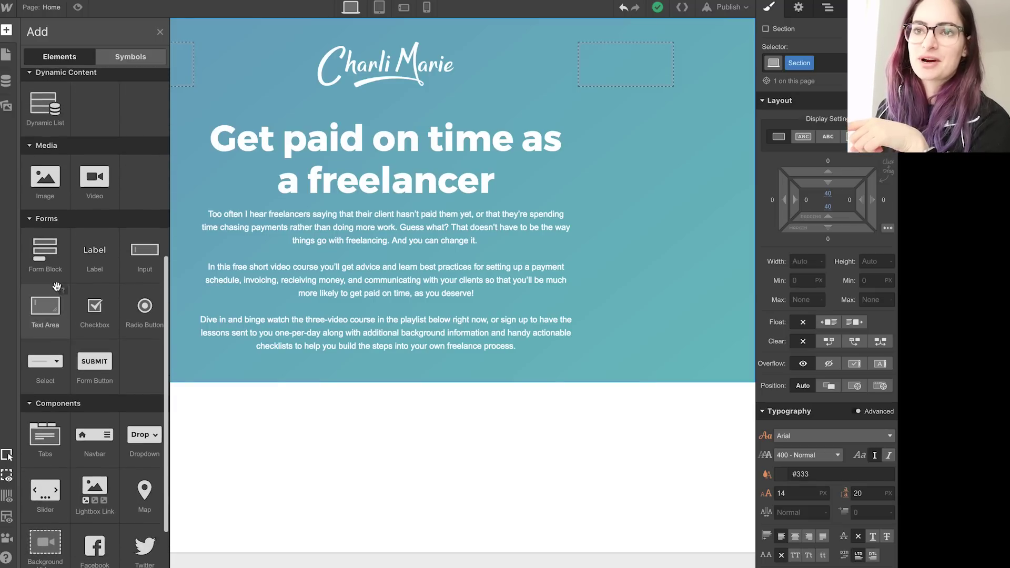
left_click(42, 235)
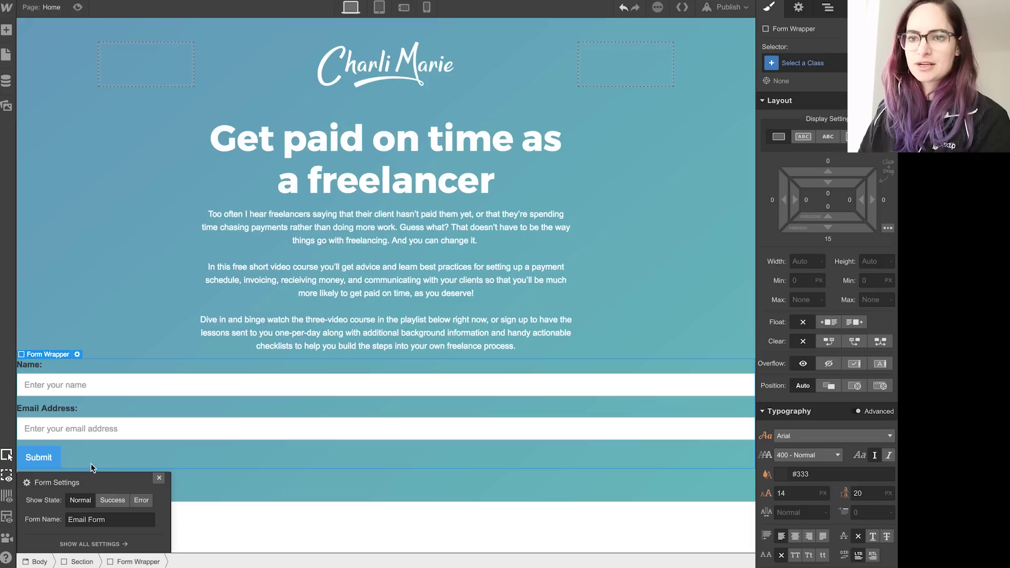
left_click_drag(90, 465, 525, 367)
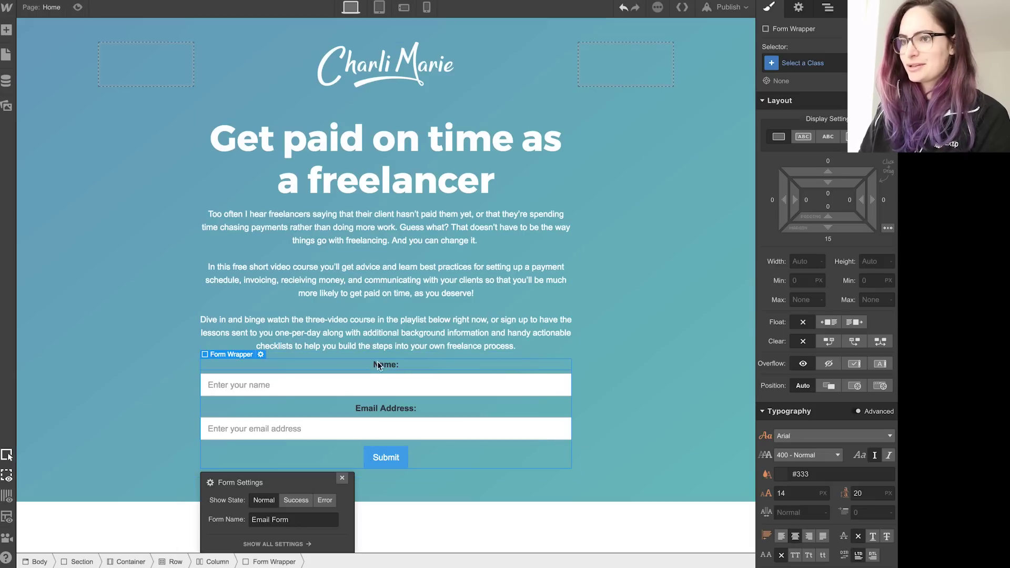
- Delete the form's 'Name:' and 'Email Address:' labels
left_click(544, 381)
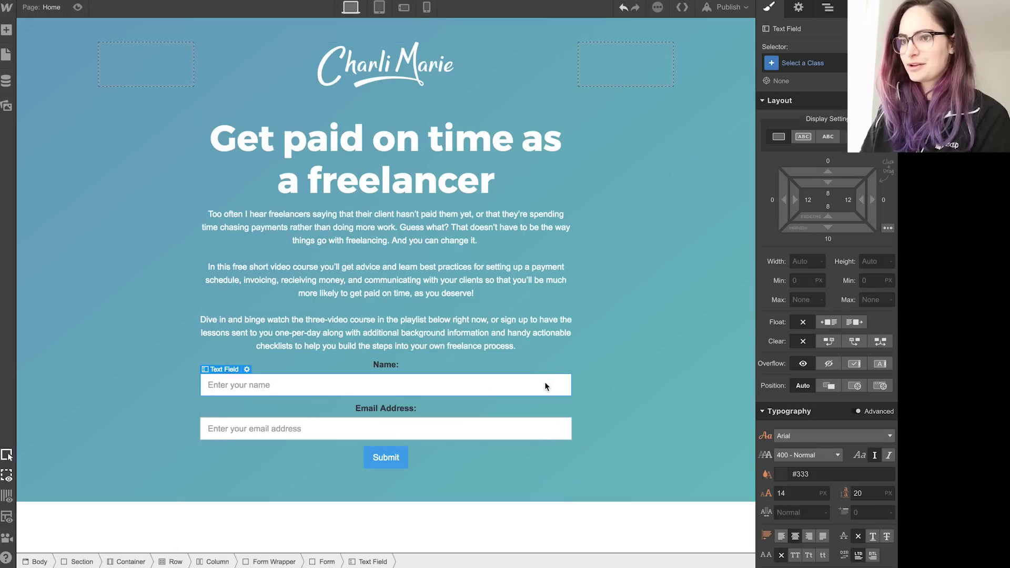
left_click(389, 363)
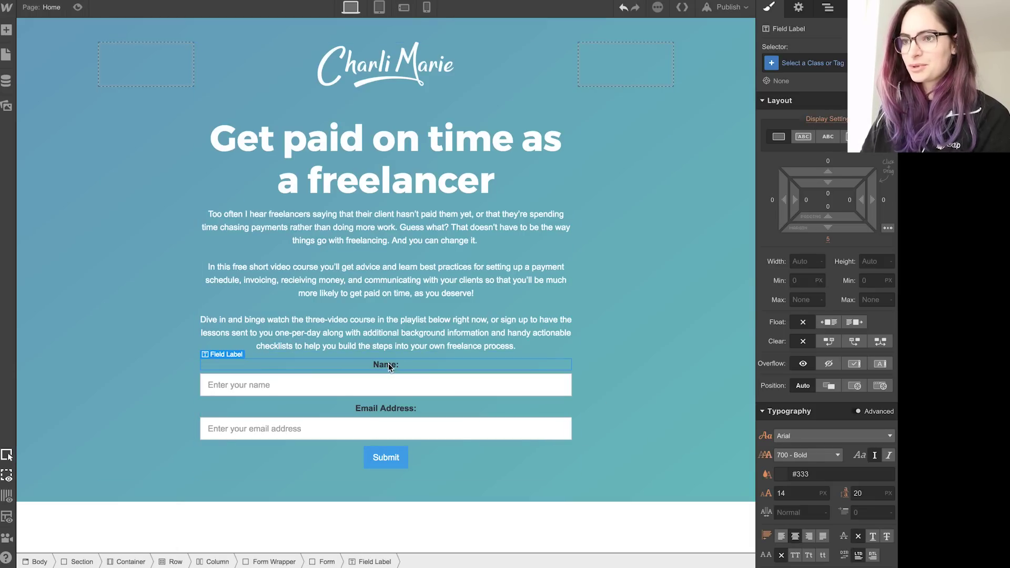
right_click(388, 364)
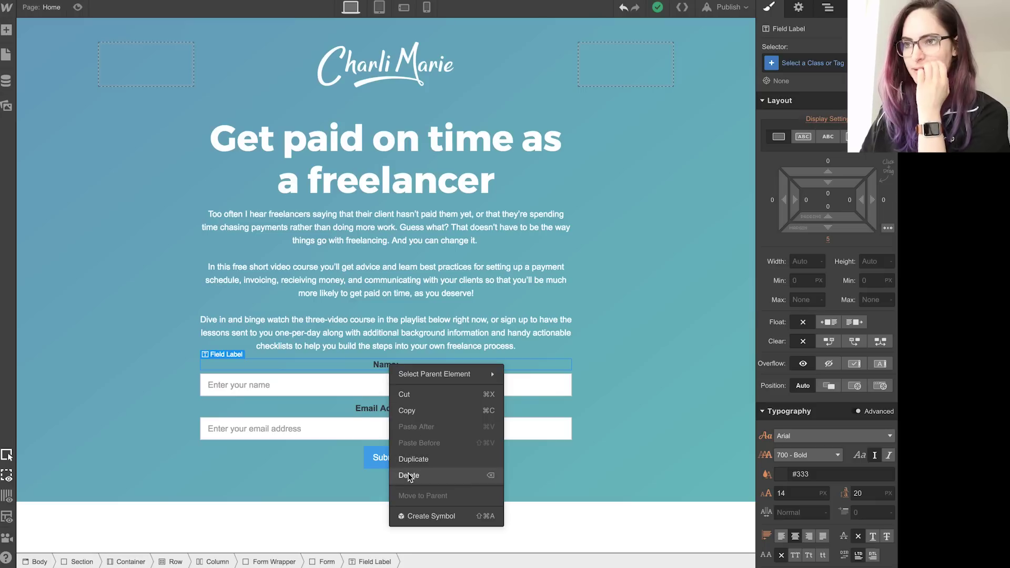
left_click(408, 474)
left_click(380, 393)
right_click(380, 393)
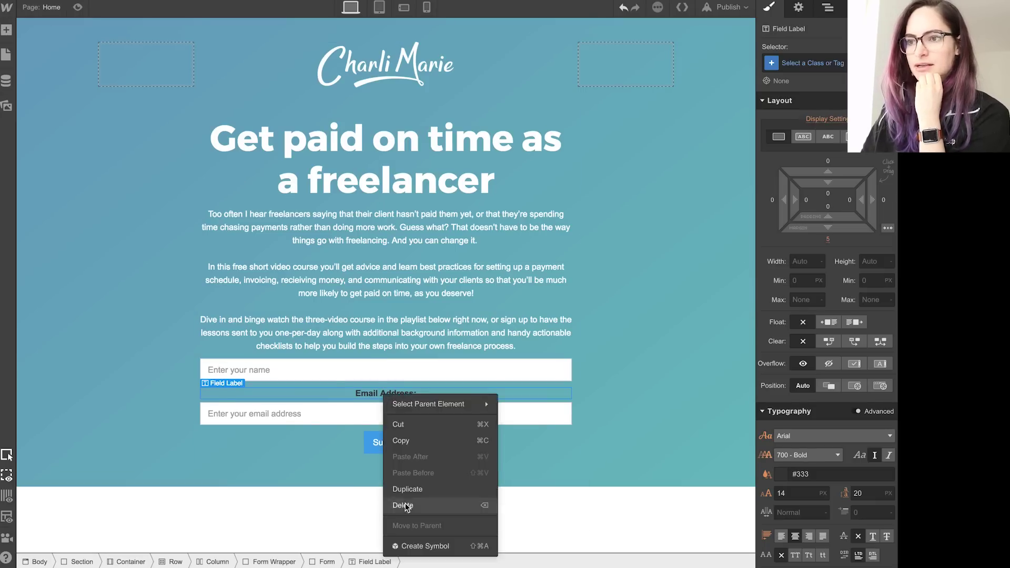
left_click(409, 504)
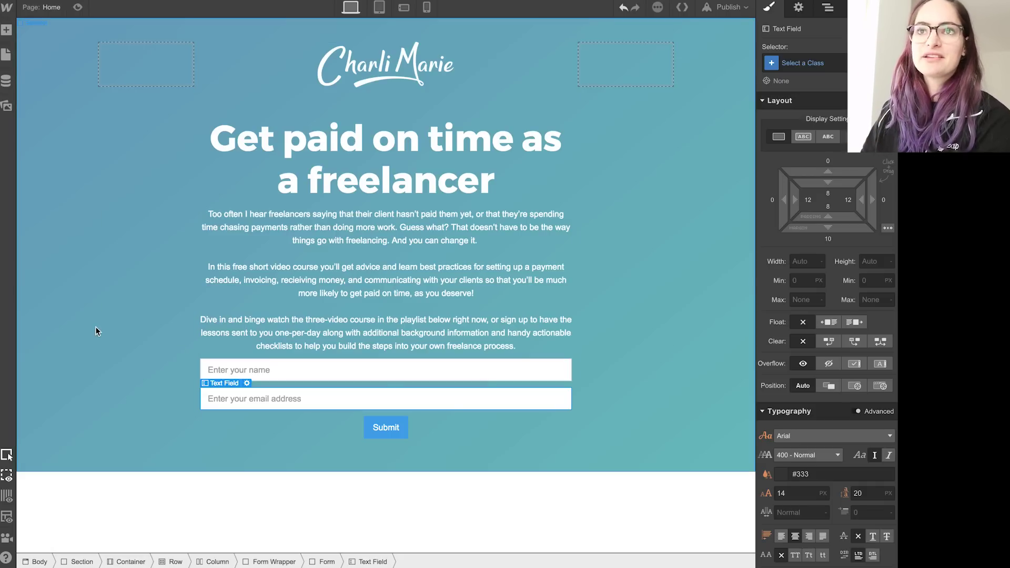
- Add an empty div to the form, then remove it along with the div wrapping the form
left_click(4, 31)
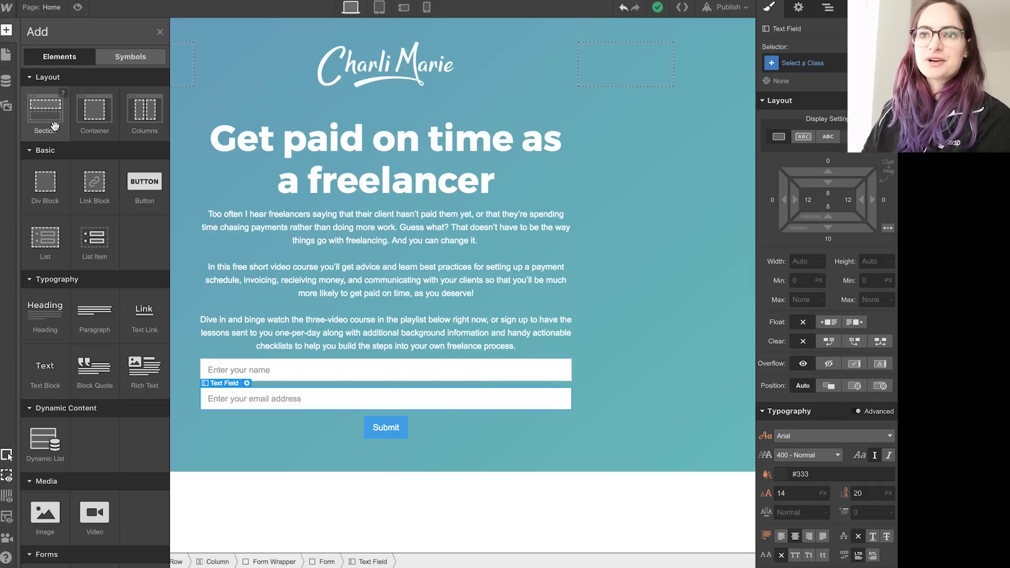
left_click_drag(44, 183, 402, 383)
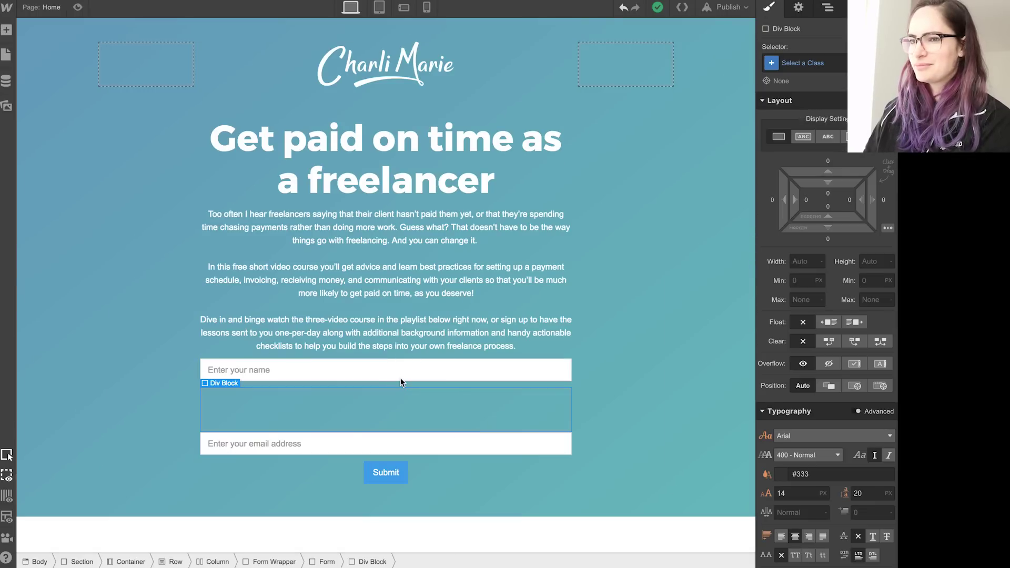
right_click(216, 382)
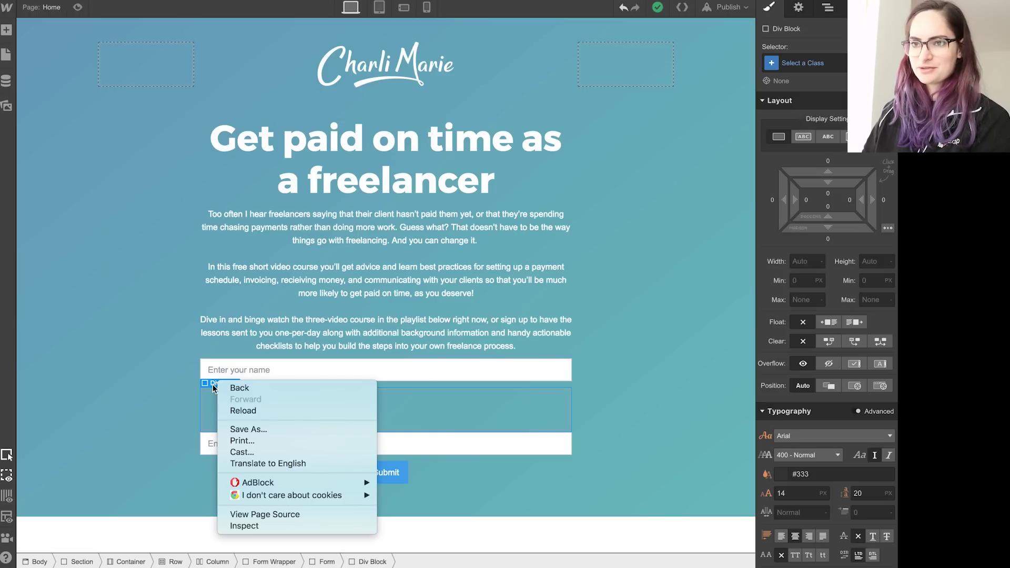
key("Escape")
right_click(258, 422)
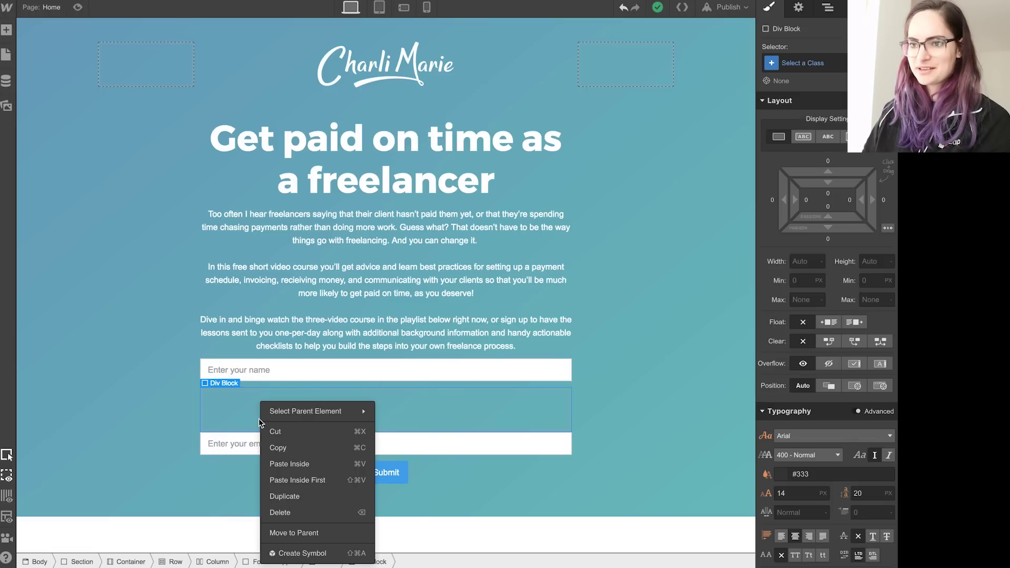
left_click_drag(294, 411, 286, 352)
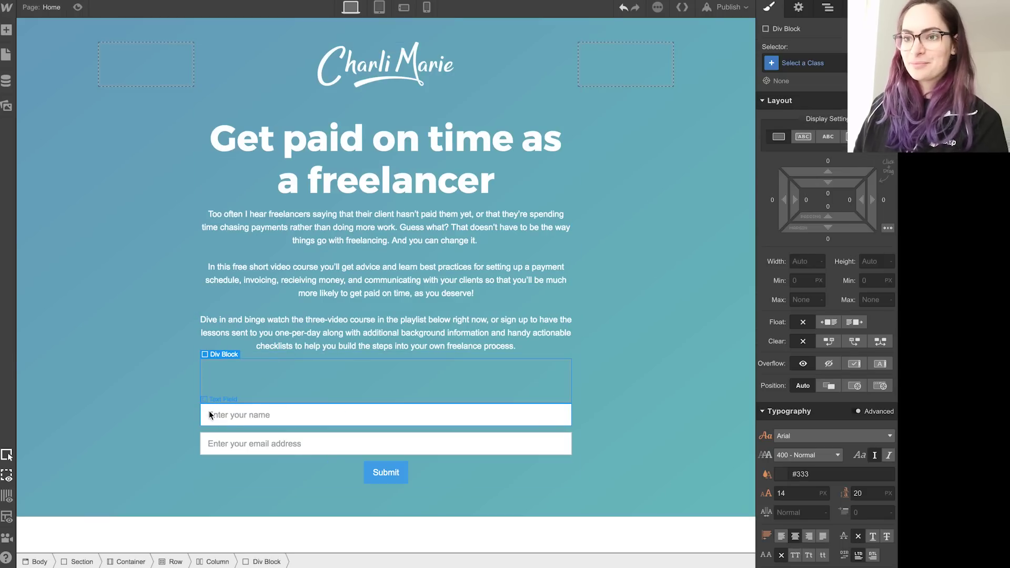
left_click(234, 415)
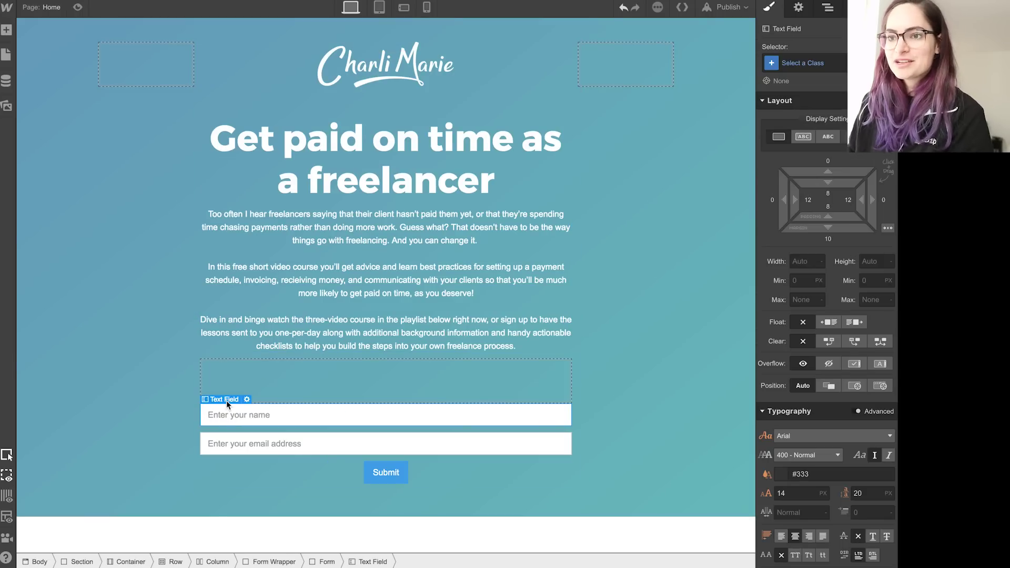
right_click(294, 418)
left_click(225, 446)
key("Delete")
right_click(290, 384)
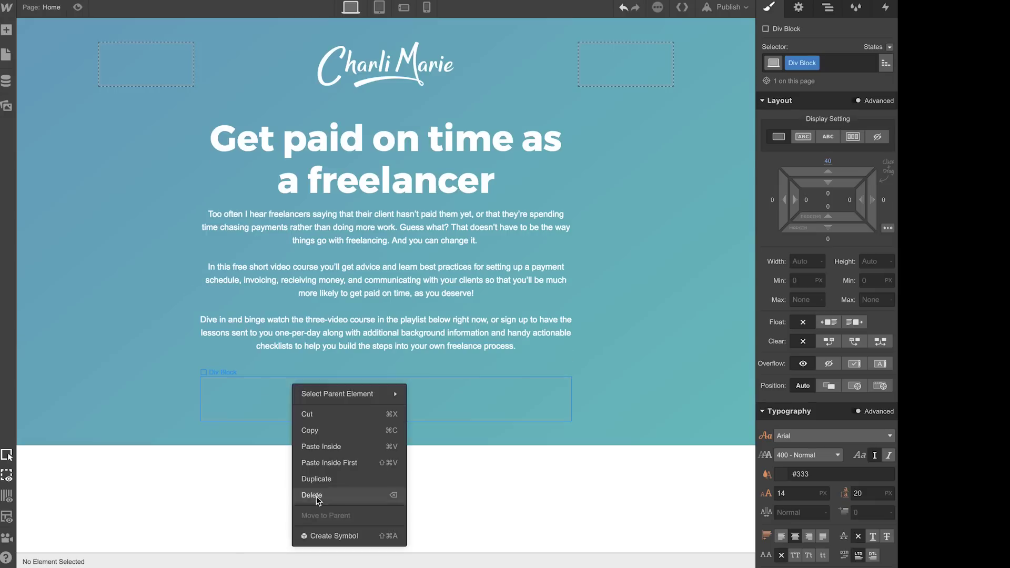
left_click(221, 294)
- Add a three-column row below the paragraphs, put a form in its middle column, and delete its labels
key("a")
left_click_drag(144, 120, 188, 358)
key("a")
scroll(42, 400, "down", 5)
left_click_drag(45, 455, 297, 364)
right_click(296, 364)
left_click(308, 394)
key("Delete")
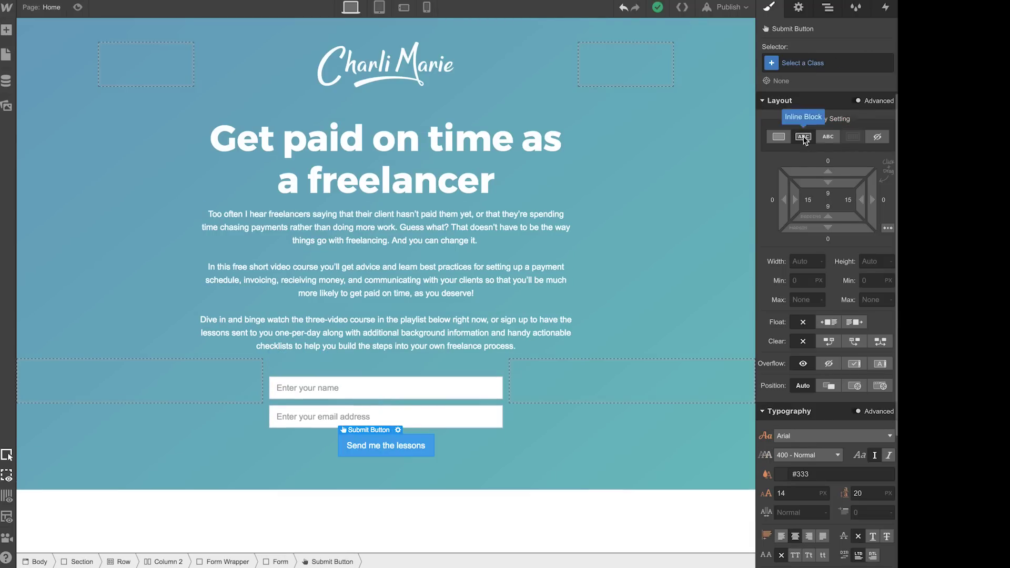
- Style the Submit button with a white background and bold text in the saved teal
scroll(826, 316, "down", 4)
left_click(885, 439)
key("Escape")
left_click(840, 285)
left_click(826, 270)
left_click(831, 246)
key("Escape")
left_click(821, 265)
left_click(810, 279)
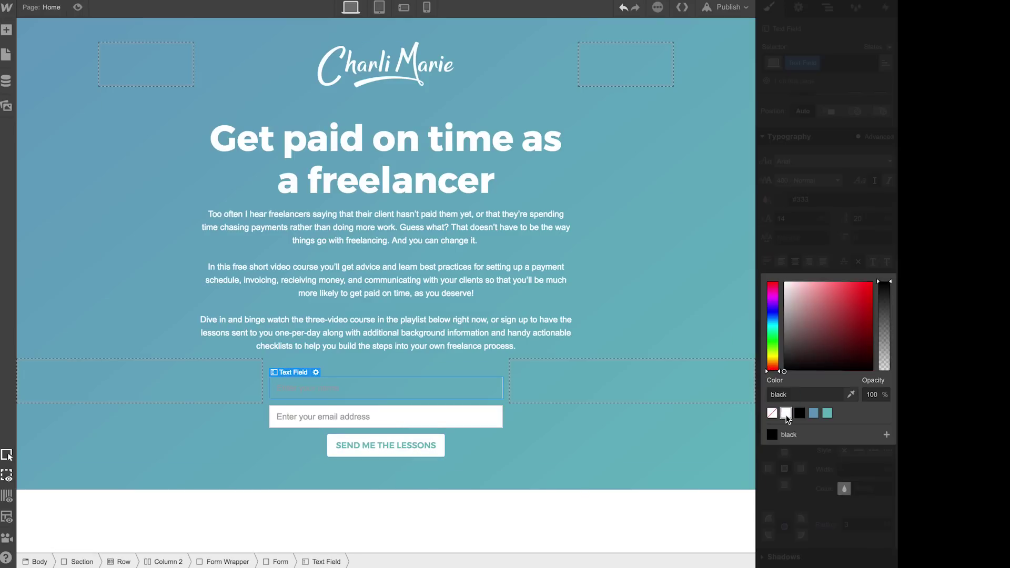
- Make the email field's background transparent with a white border
left_click(785, 413)
left_click(386, 416)
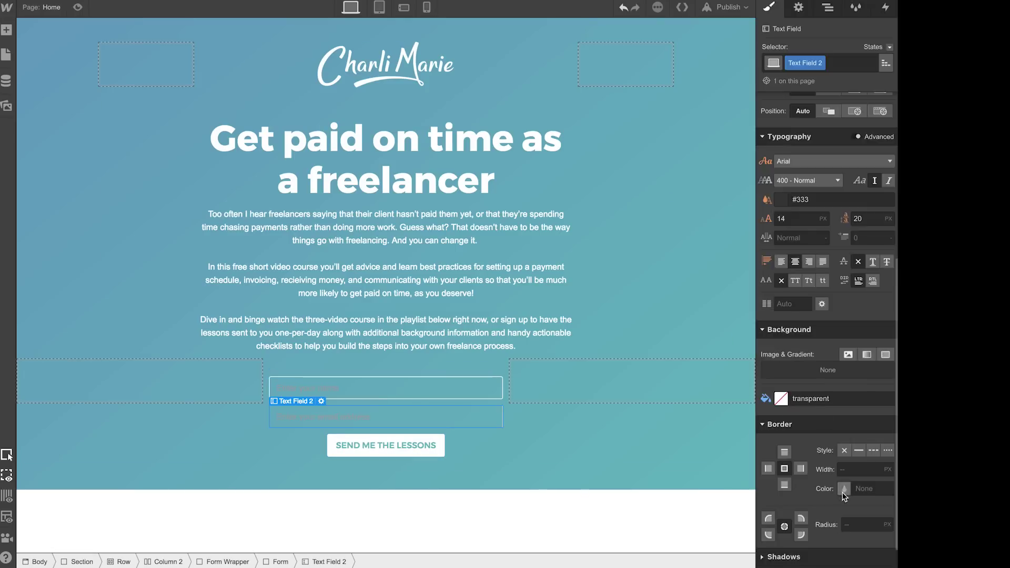
left_click(844, 489)
left_click(821, 63)
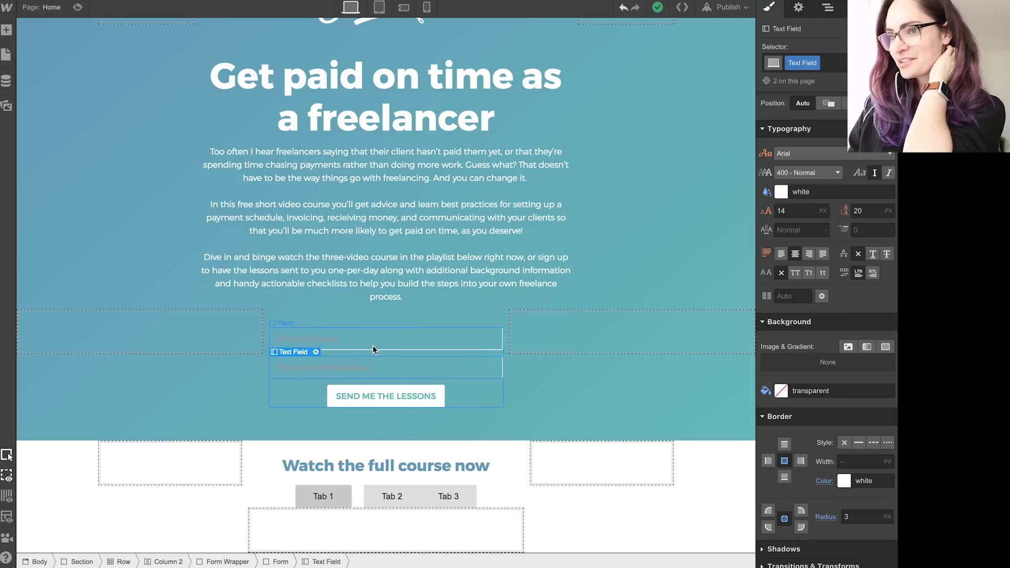
left_click(330, 339)
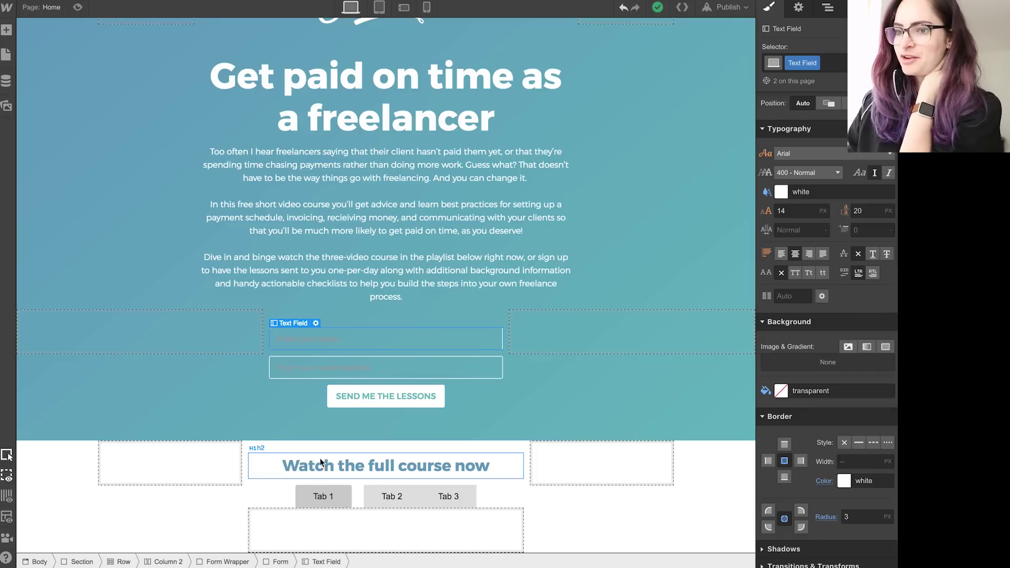
- Compare the page against the Sketch wireframe mockup, then close the Add panel in Webflow
left_click(6, 31)
scroll(22, 314, "down", 5)
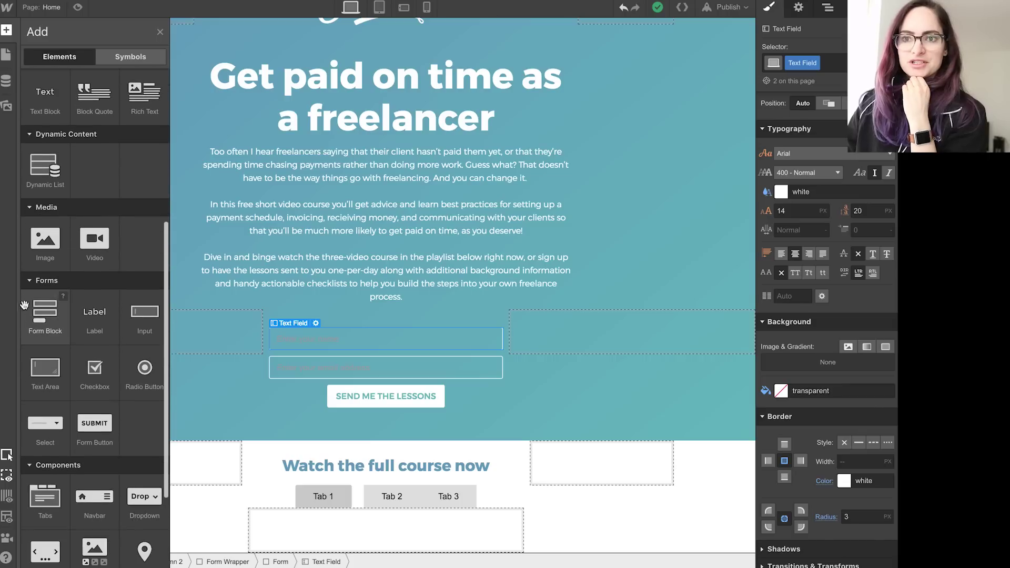
scroll(56, 502, "down", 2)
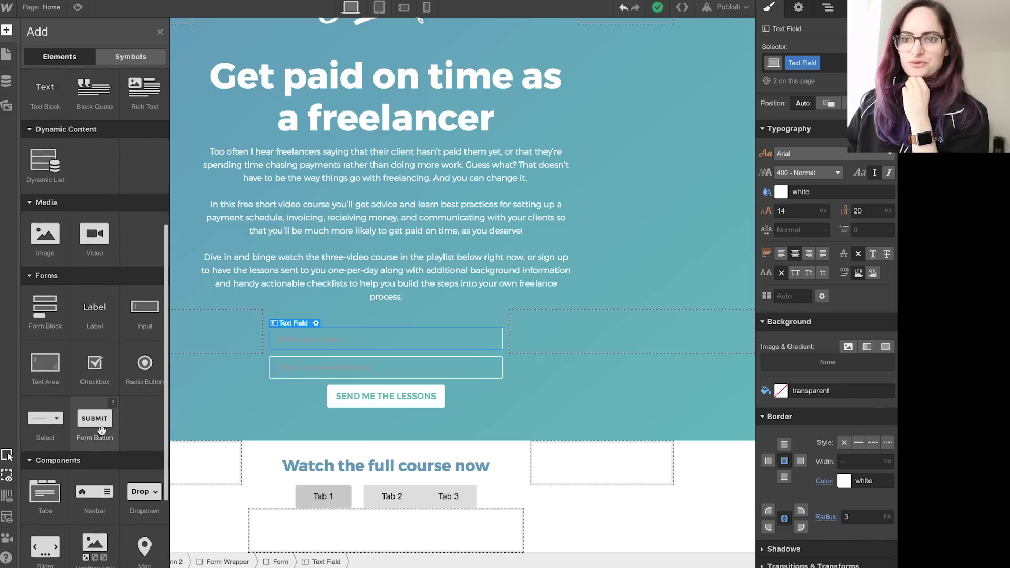
mouse_move(312, 566)
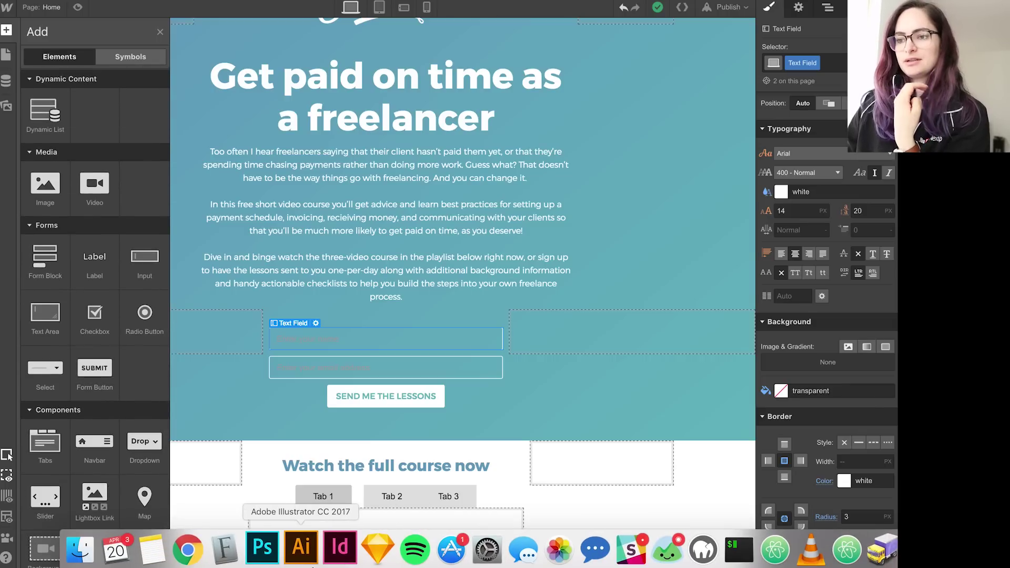
left_click(378, 548)
scroll(415, 374, "down", 3)
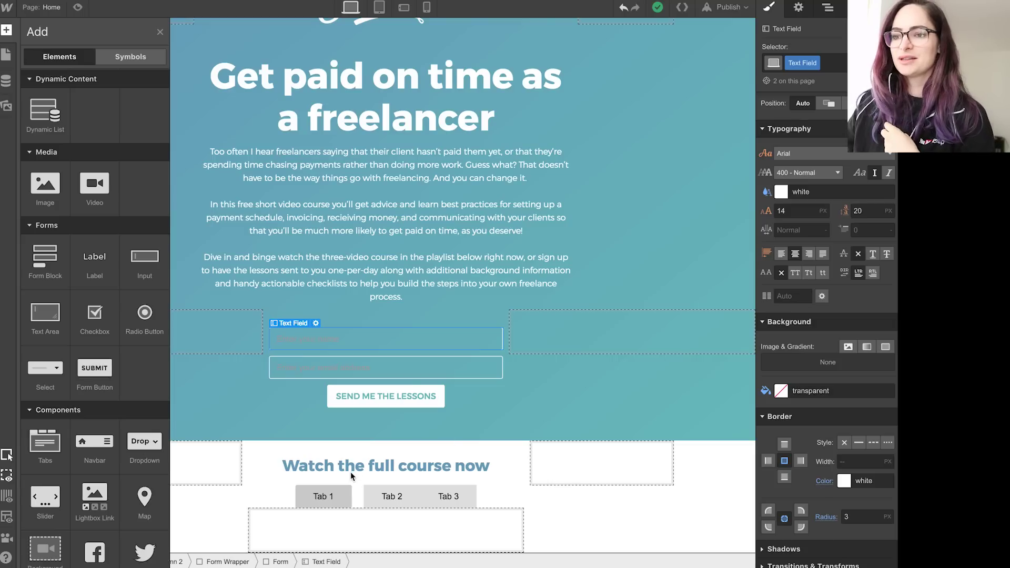
key("a")
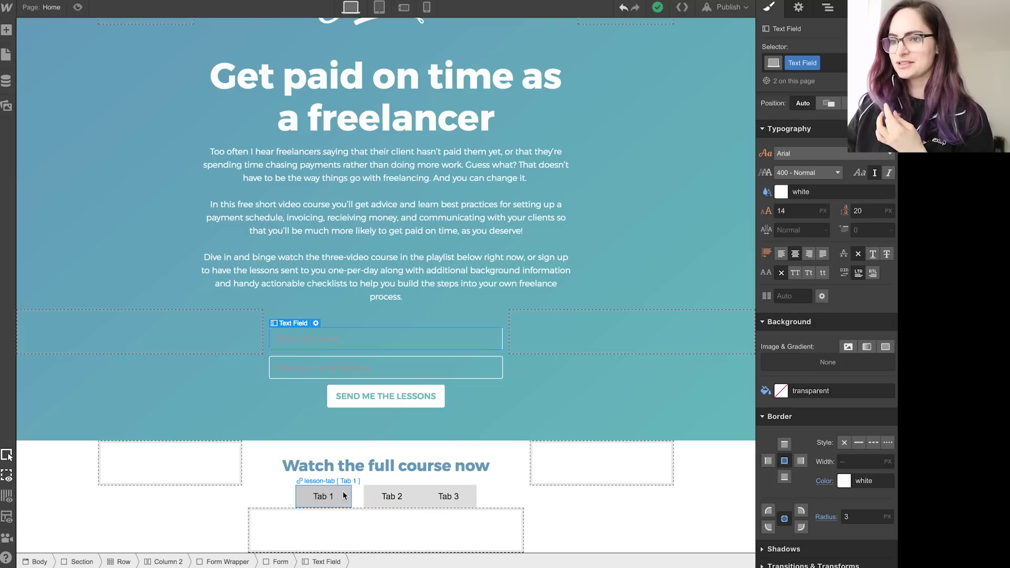
- Give the tab links 5 px side margins, Montserrat font, and a transparent background
left_click(374, 494)
left_click_drag(783, 199, 775, 209)
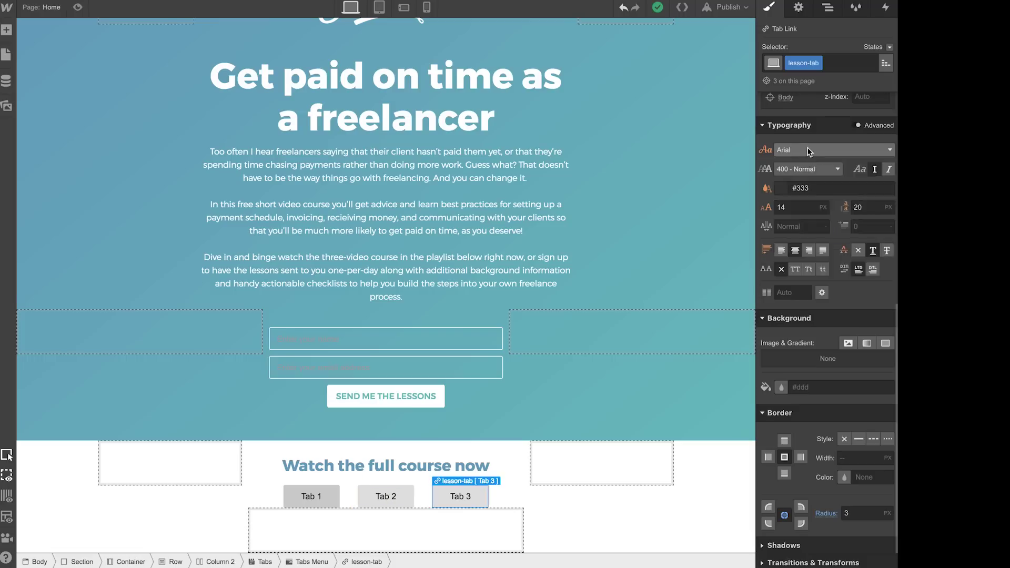
left_click(831, 130)
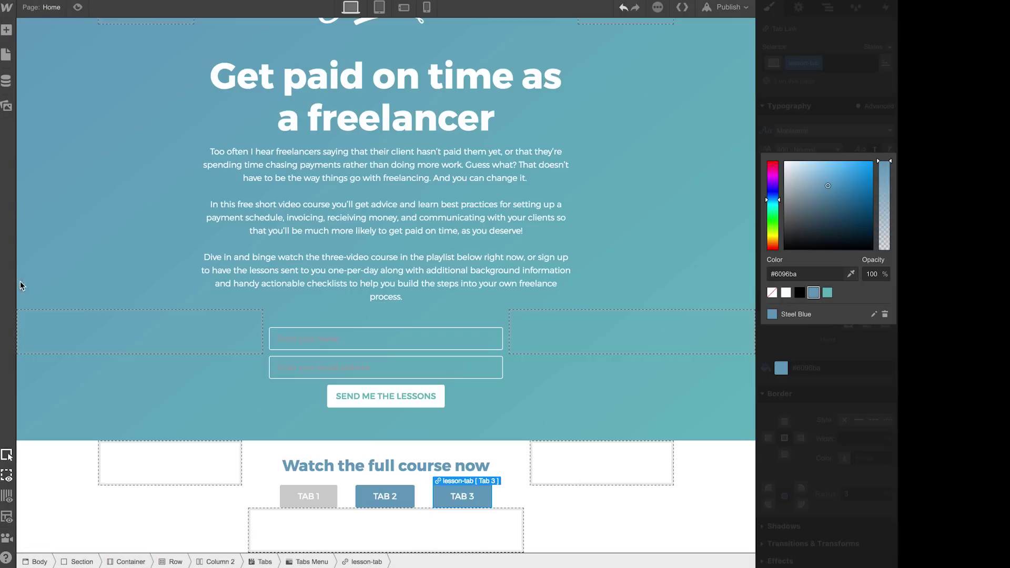
left_click(772, 293)
left_click(781, 367)
- Set 4 px bottom padding on the tabs and give the current tab a #6096ba background
left_click(333, 499)
scroll(826, 316, "up", 8)
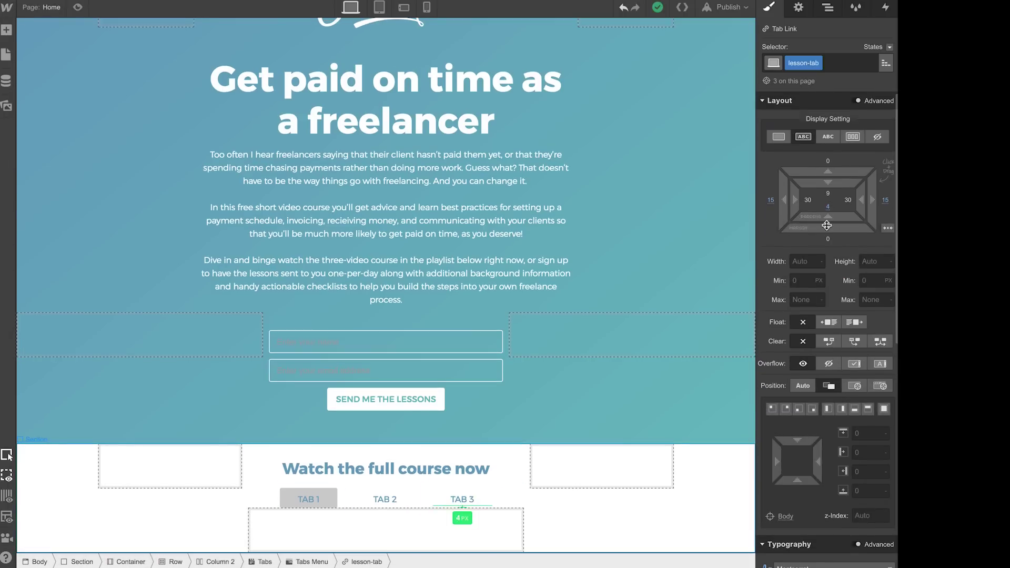
left_click(828, 207)
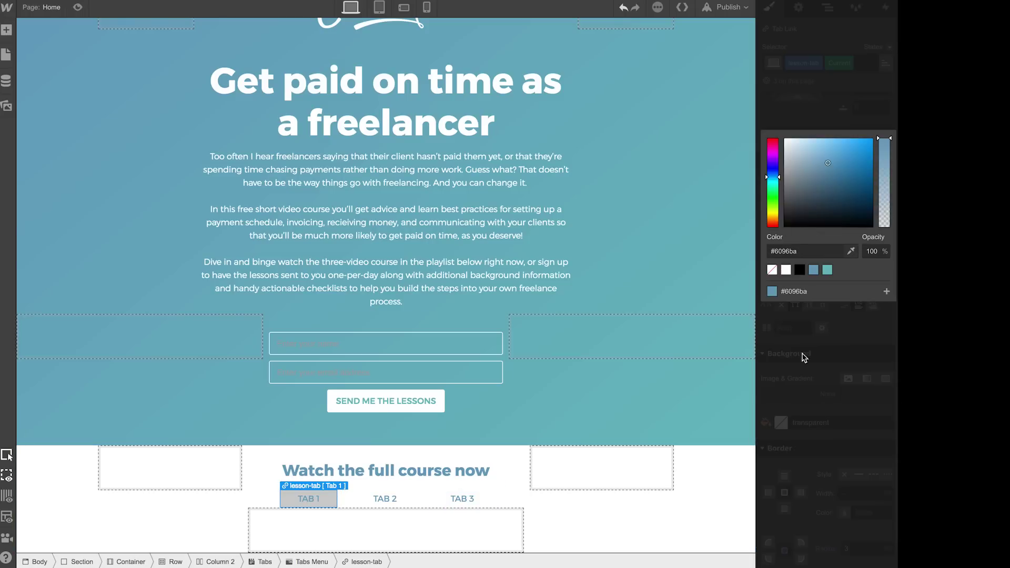
left_click(782, 423)
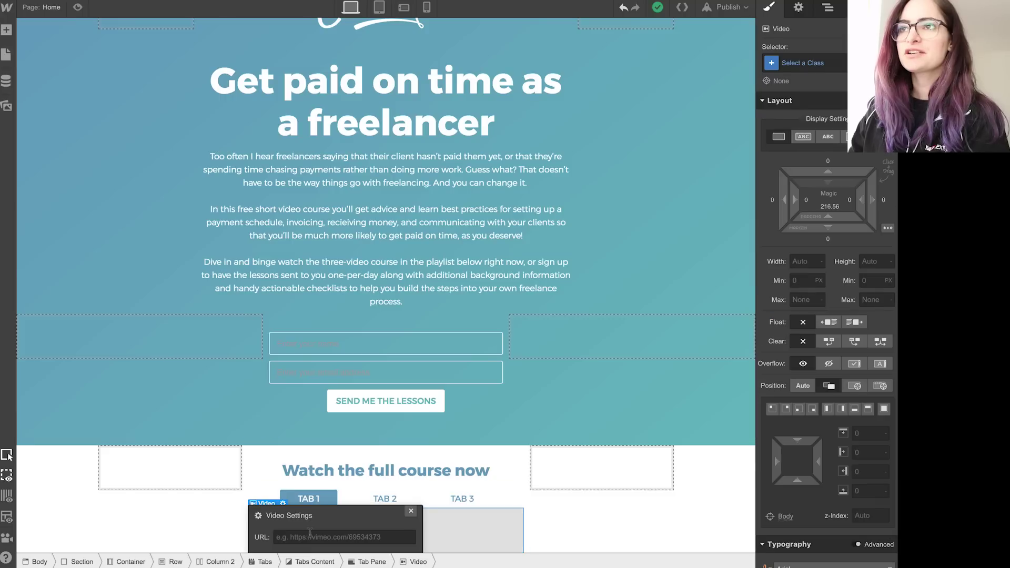
- Paste the VidCon Europe YouTube URL into the video element in Tab 1's pane
type("https://www.youtube.com/watch?v=DtOM0oLhCN")
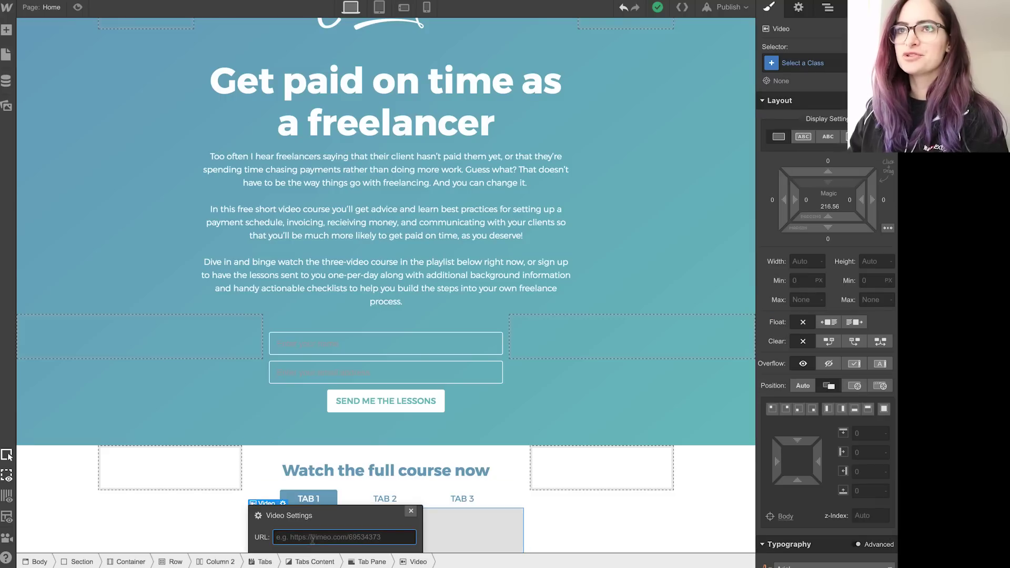
left_click_drag(342, 516, 401, 394)
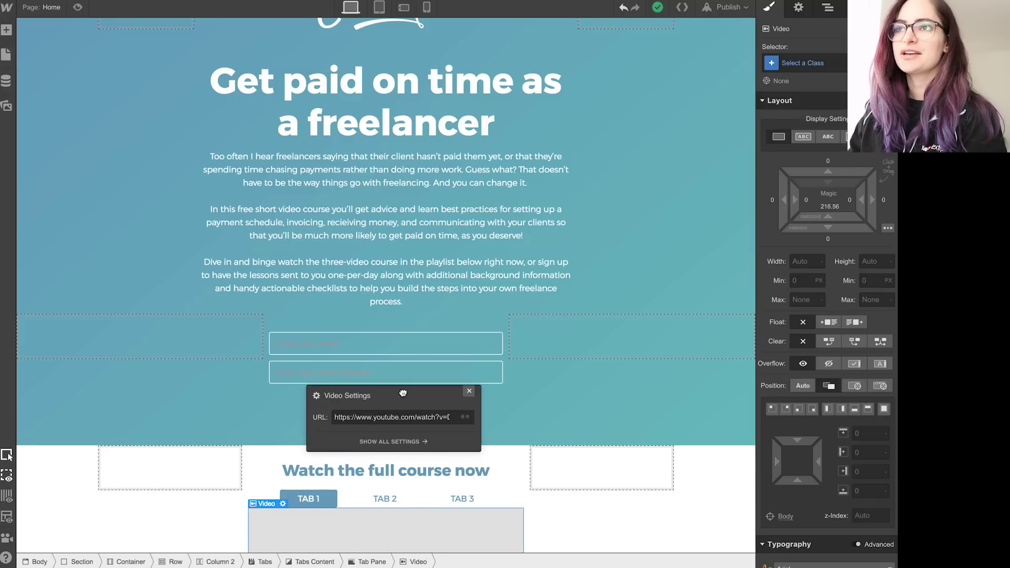
scroll(455, 413, "down", 2)
left_click(453, 409)
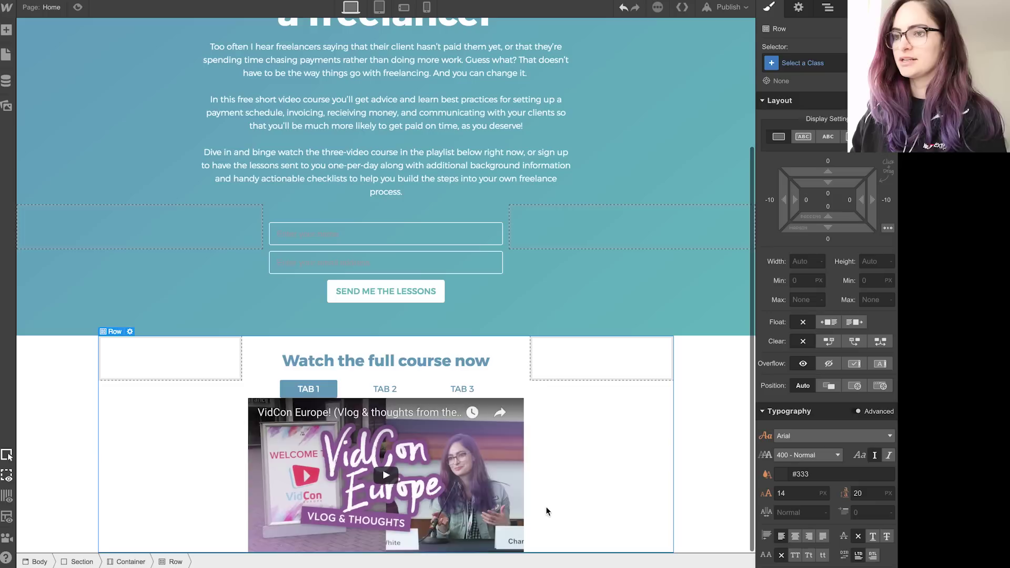
left_click(449, 402)
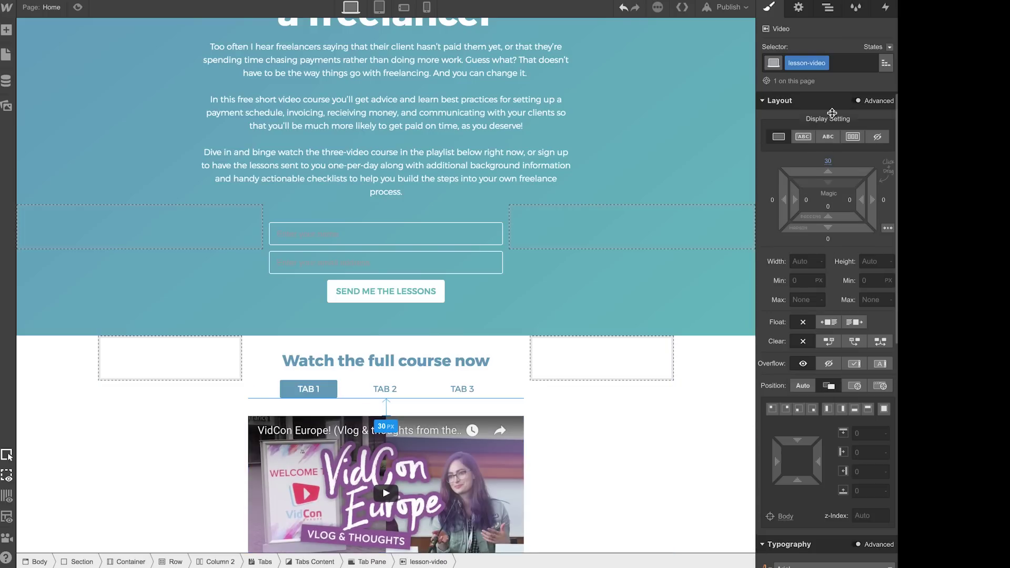
- Set the video row's column grid to a 1-10-1 split to widen the video
left_click(263, 332)
left_click_drag(287, 401, 268, 402)
left_click_drag(343, 401, 362, 402)
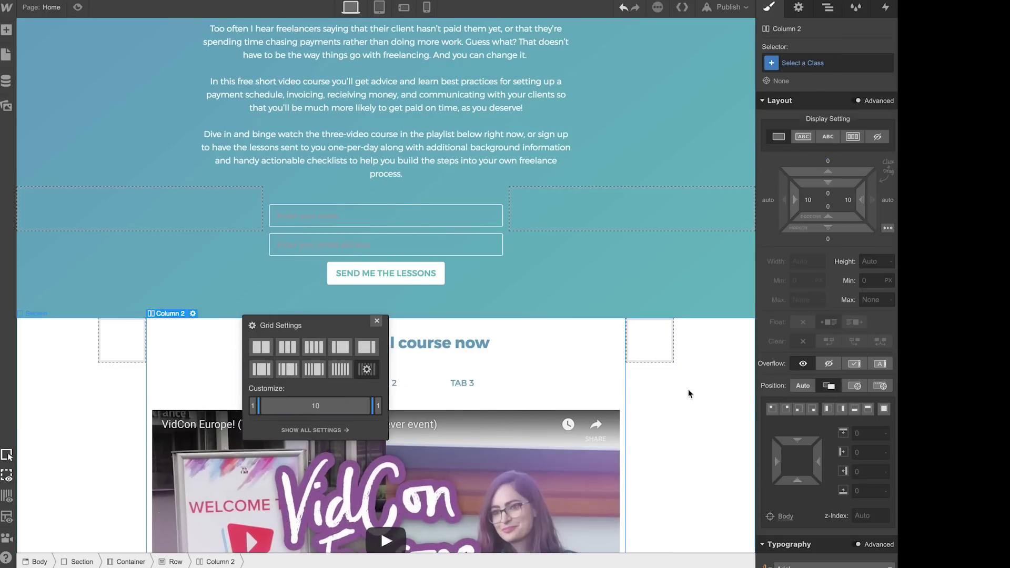
scroll(690, 405, "down", 2)
left_click(684, 352)
- Add a 'Comment on this lesson on YouTube →' link beneath the video
left_click(7, 30)
left_click(827, 7)
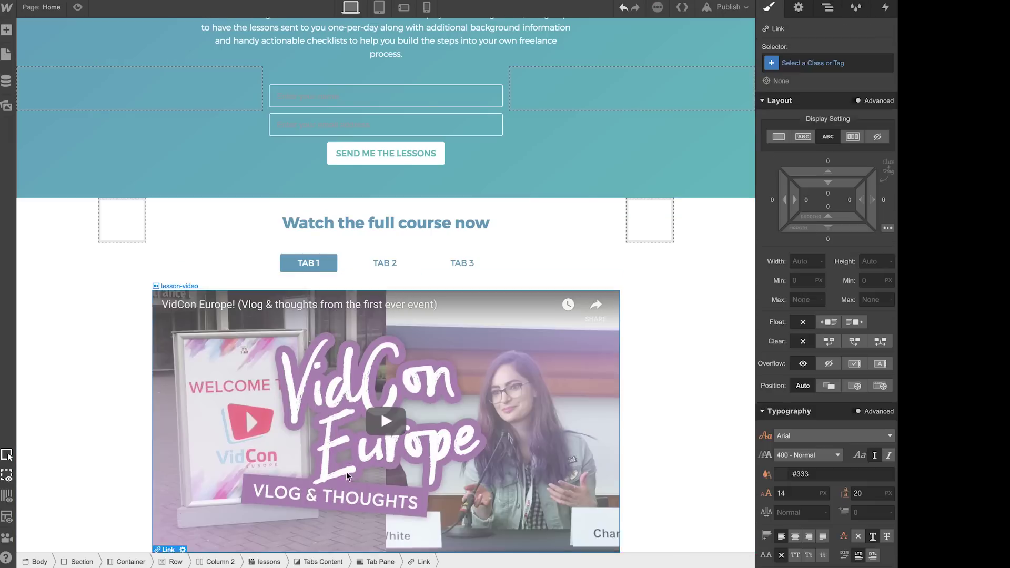
left_click(846, 547)
left_click_drag(847, 548, 651, 161)
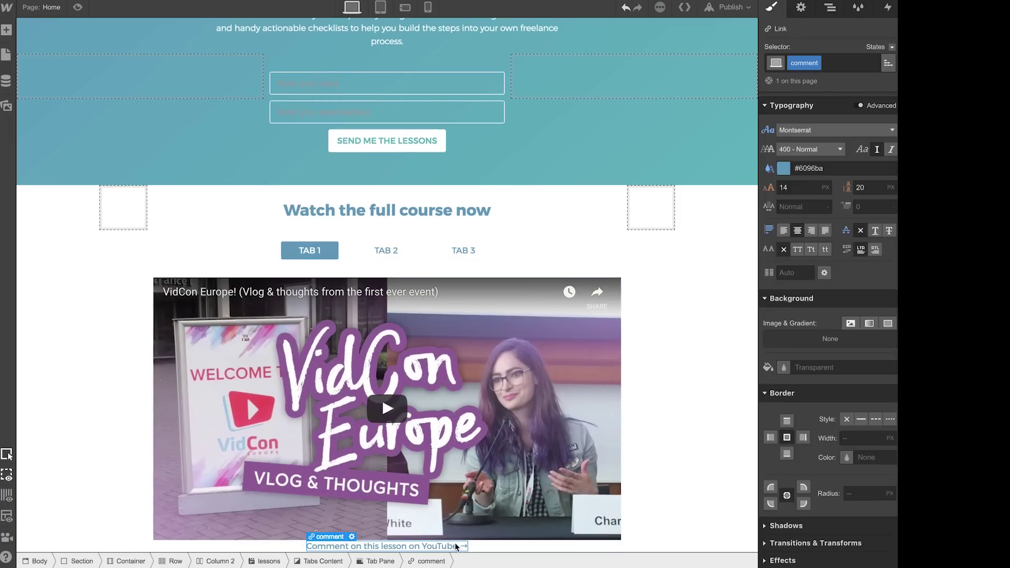
left_click(455, 547)
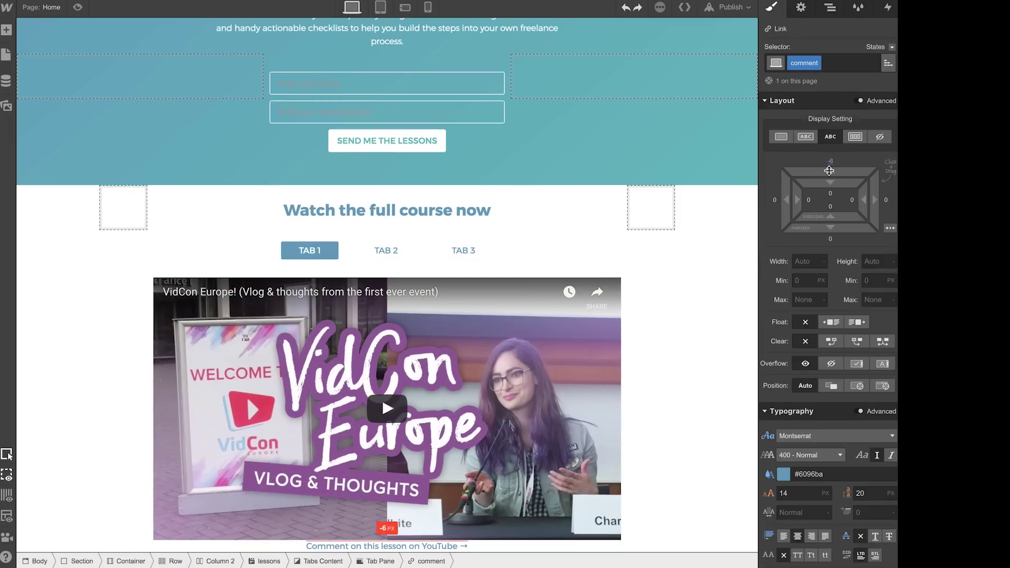
- Give the video a 30 px bottom margin
left_click(569, 423)
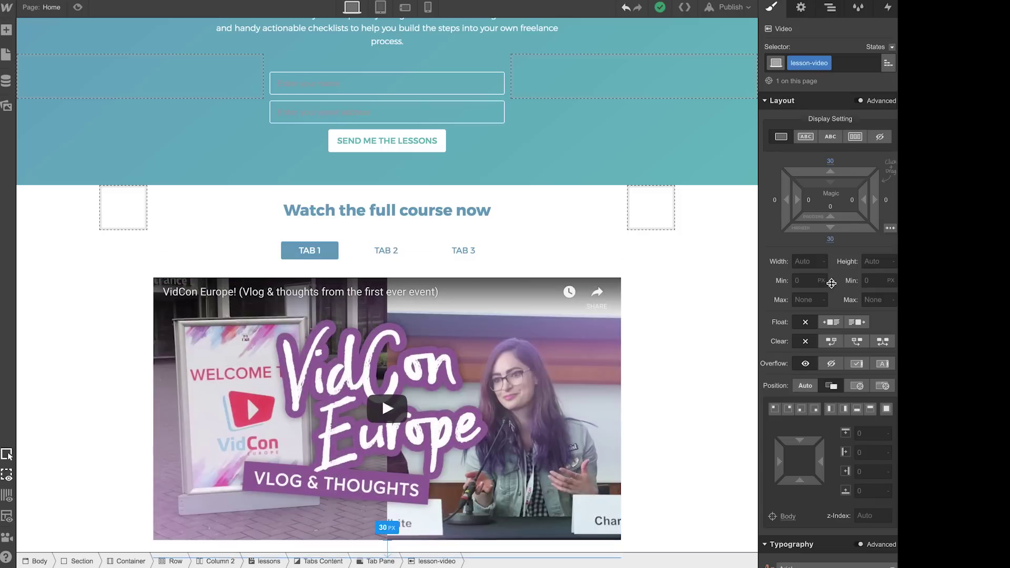
left_click_drag(830, 228, 831, 225)
left_click(830, 7)
left_click_drag(789, 529, 632, 105)
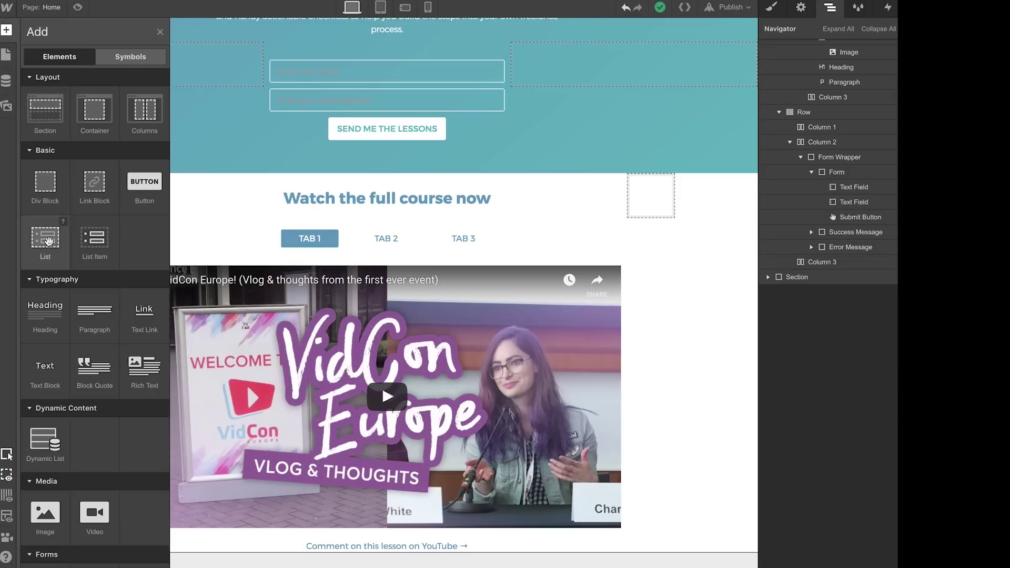
- Add a footer section at the bottom of the page
left_click(7, 30)
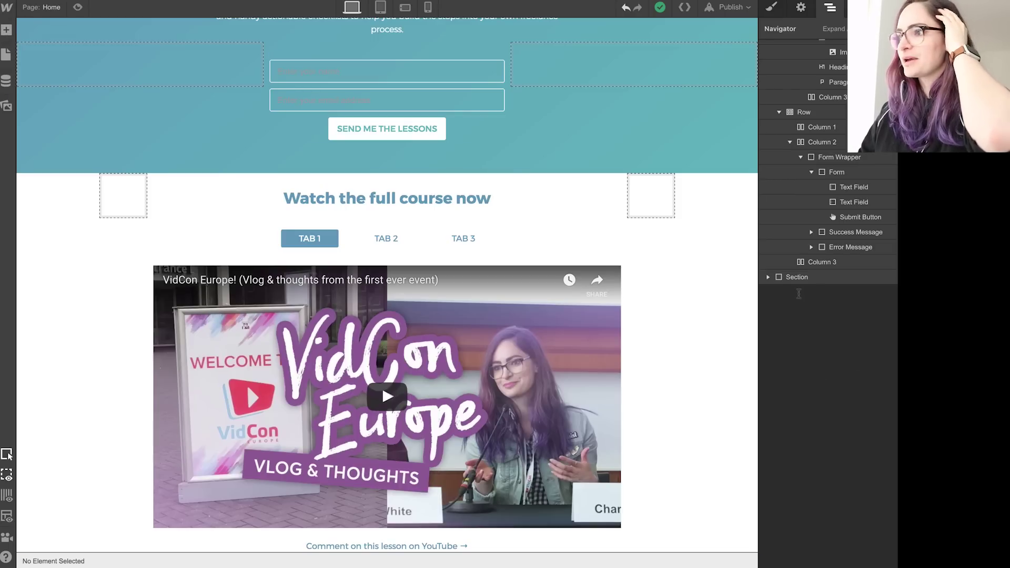
key("a")
mouse_move(40, 118)
left_mouse_down()
mouse_move(371, 203)
mouse_move(781, 274)
mouse_move(654, 288)
mouse_move(627, 278)
mouse_move(629, 216)
mouse_move(699, 536)
left_mouse_up()
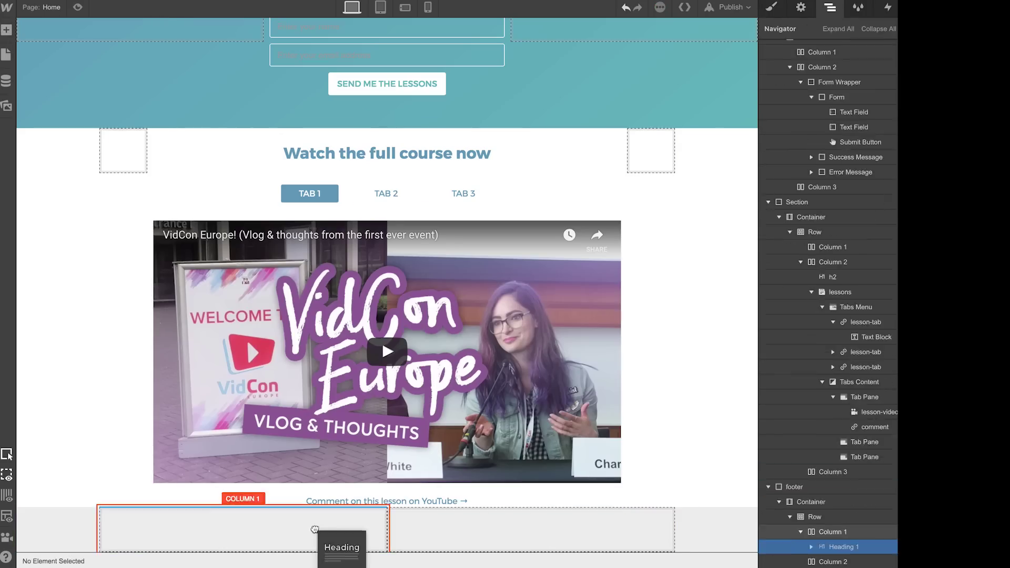
- Place a heading and a paragraph in the footer's left column
left_click_drag(315, 531, 157, 531)
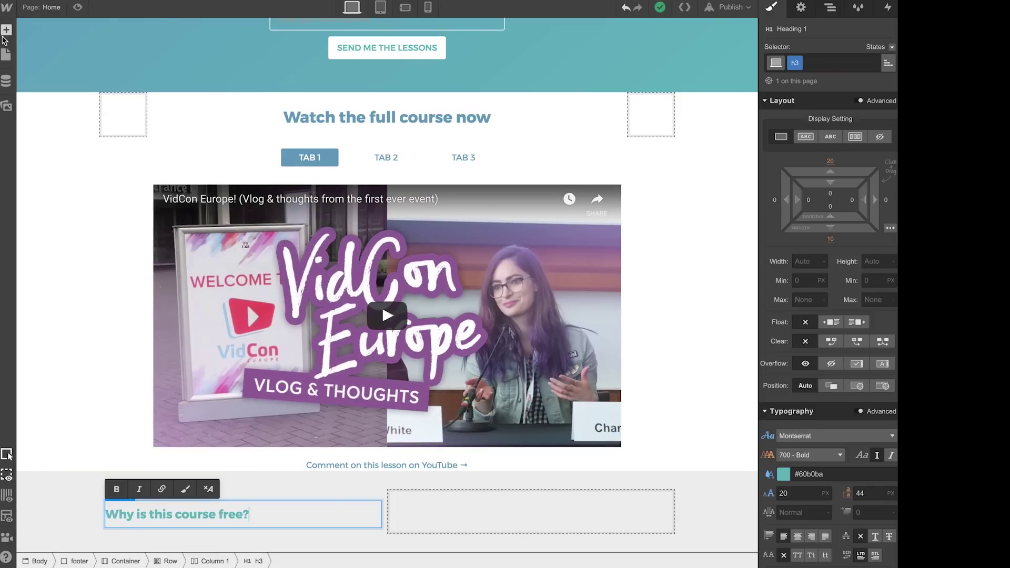
left_click(7, 29)
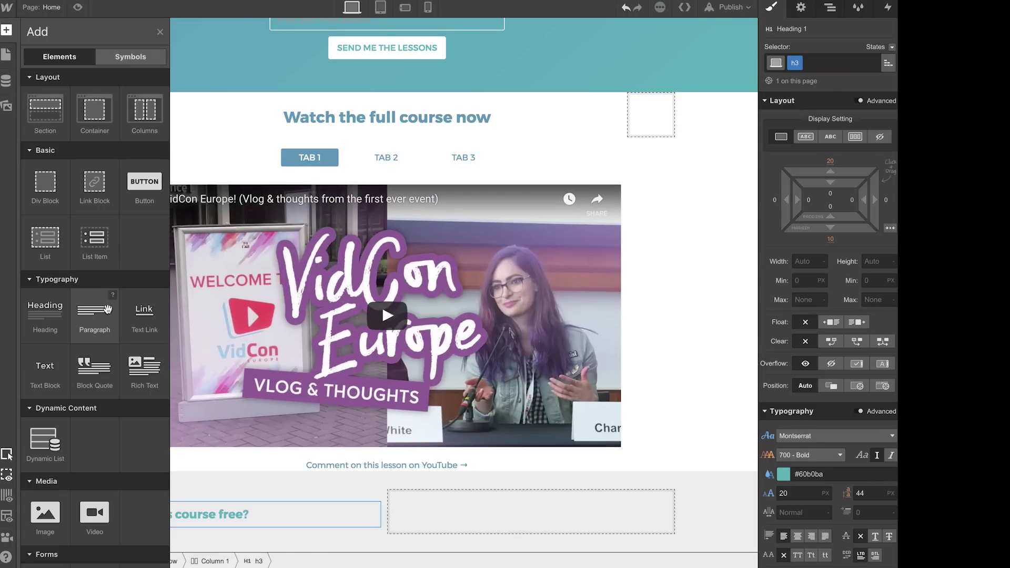
left_click_drag(100, 313, 279, 476)
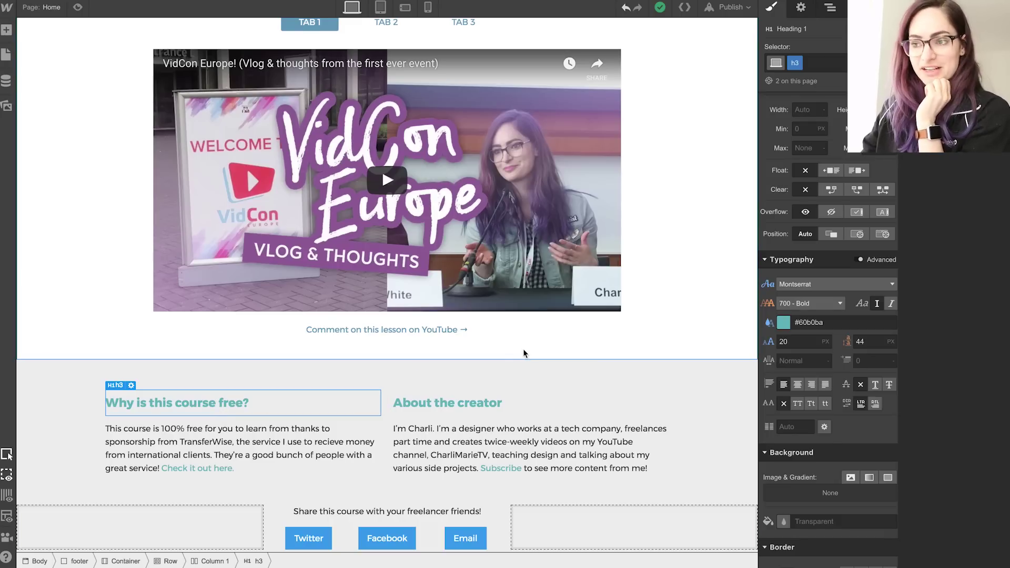
left_click(623, 360)
scroll(624, 360, "down", 2)
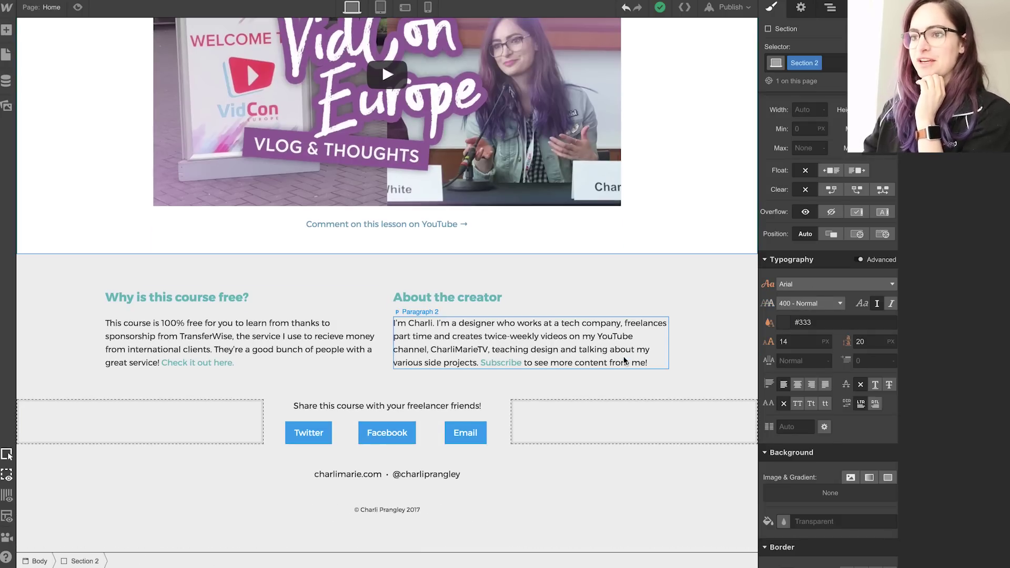
scroll(620, 288, "up", 6)
scroll(620, 288, "down", 6)
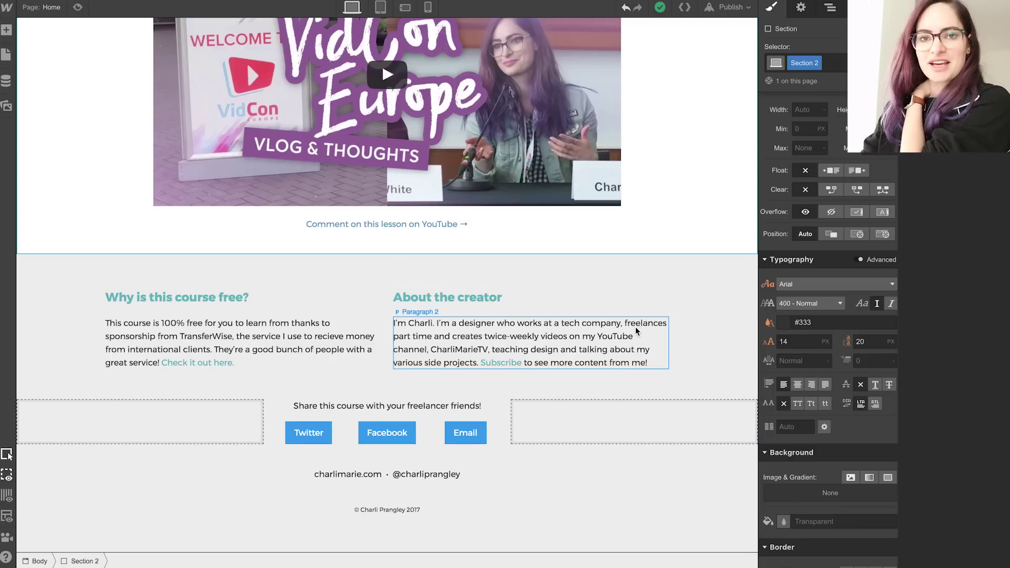
scroll(635, 330, "up", 8)
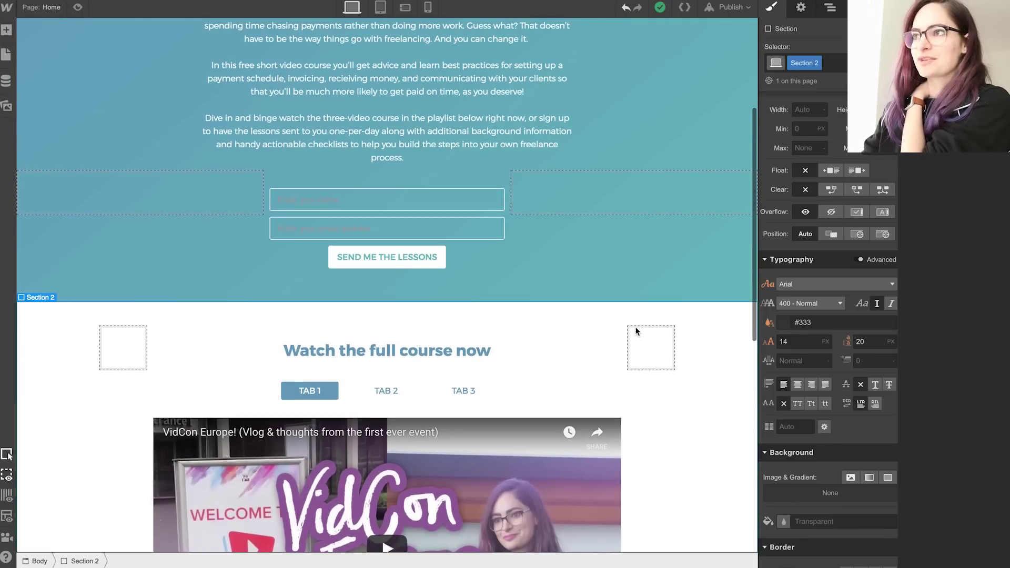
scroll(635, 330, "up", 5)
scroll(636, 331, "down", 4)
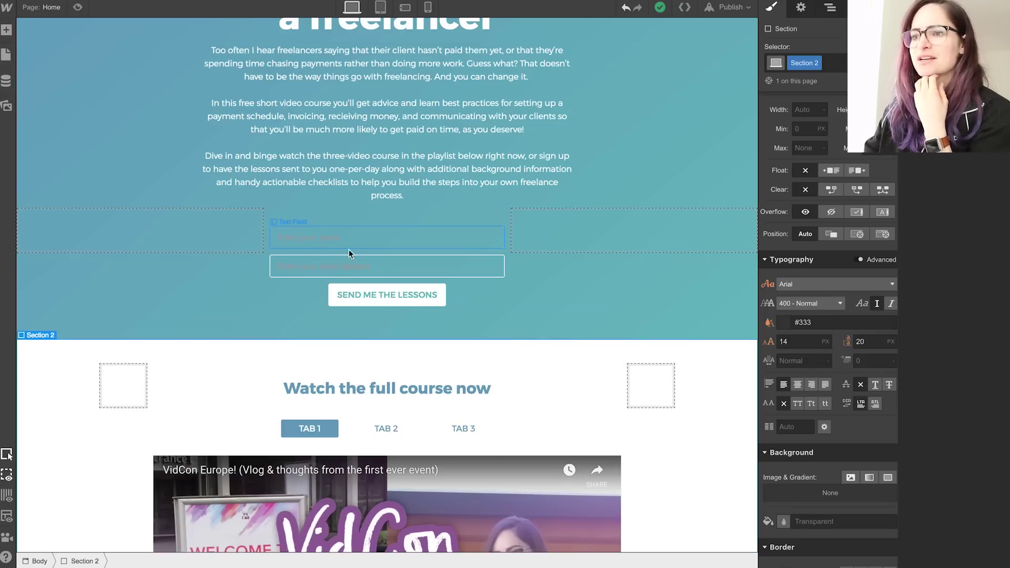
scroll(601, 349, "down", 10)
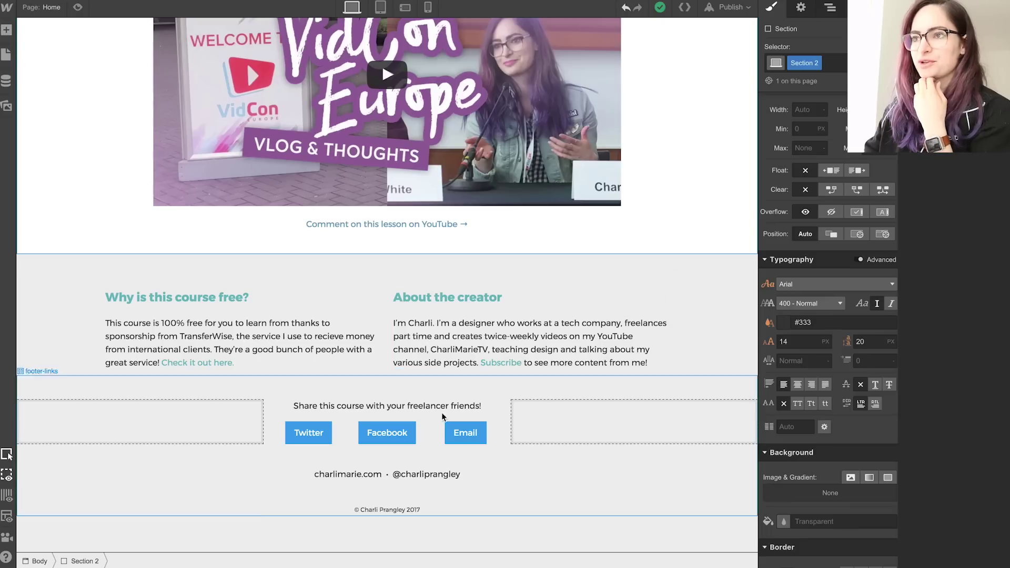
scroll(577, 342, "up", 1)
scroll(577, 341, "up", 10)
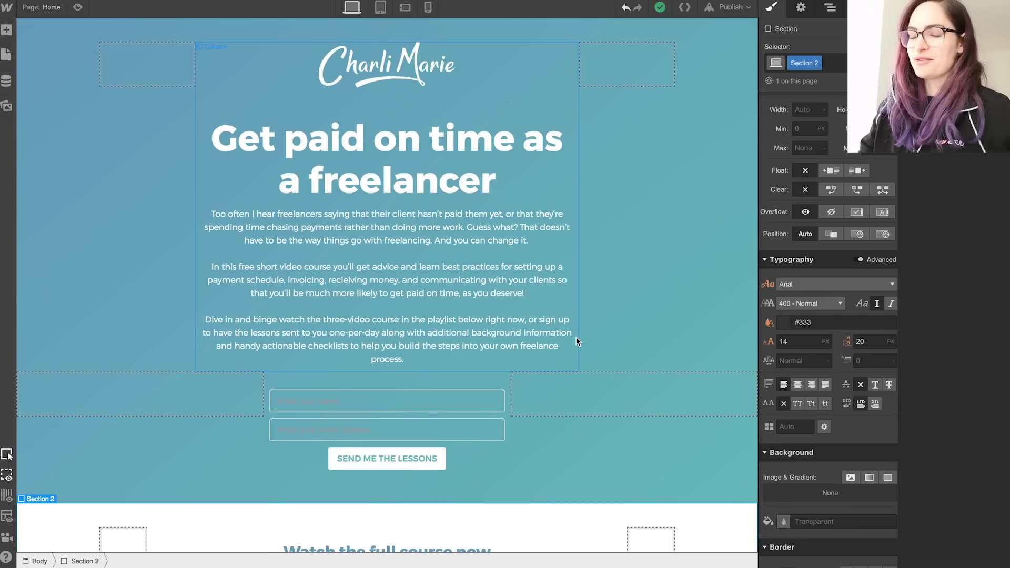
- At the Tablet breakpoint, change the signup row's column widths, comparing with desktop
left_click(381, 8)
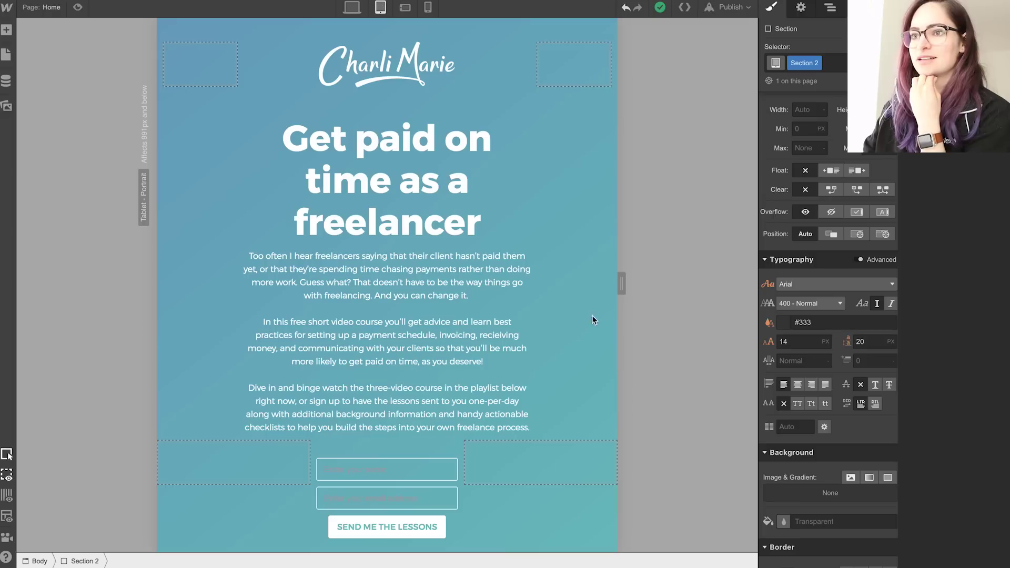
scroll(522, 321, "down", 5)
scroll(522, 321, "up", 3)
left_click(552, 358)
left_click(189, 276)
left_click_drag(253, 482, 196, 481)
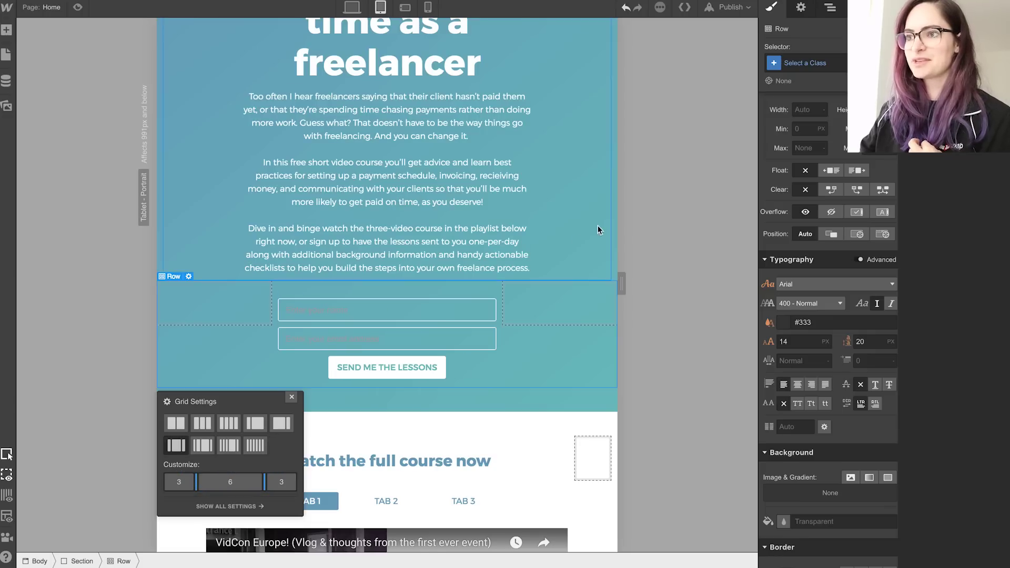
left_click(356, 7)
left_click(380, 7)
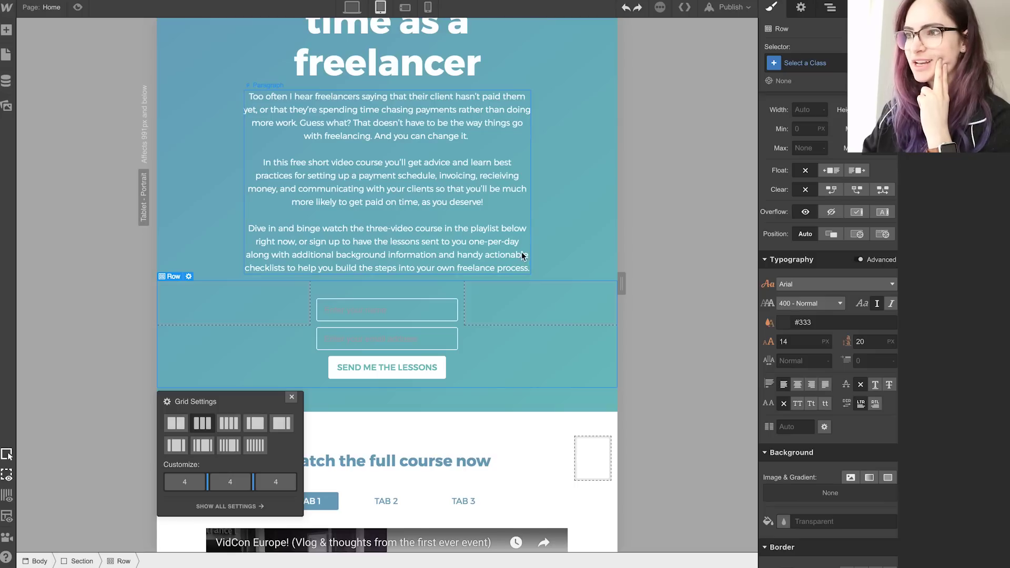
scroll(424, 217, "down", 2)
scroll(352, 173, "up", 5)
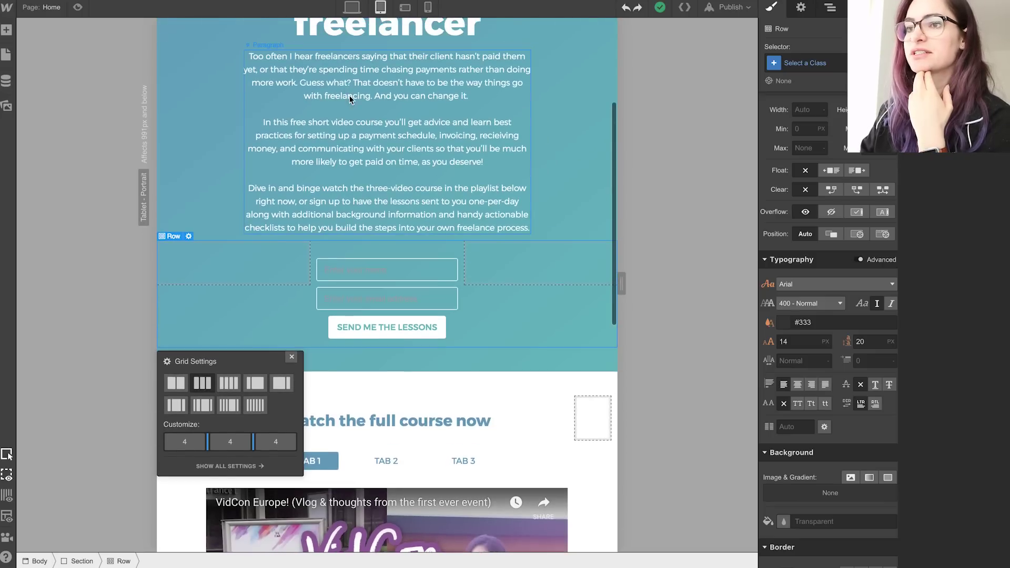
- Check the column layout at Phone Landscape, then preview the page
key("shift+3")
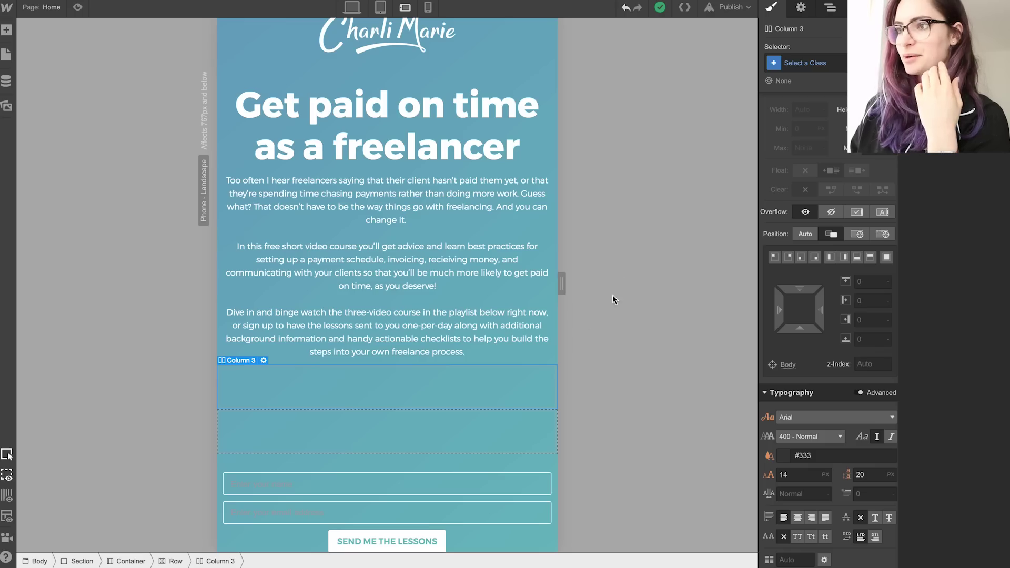
scroll(545, 289, "down", 5)
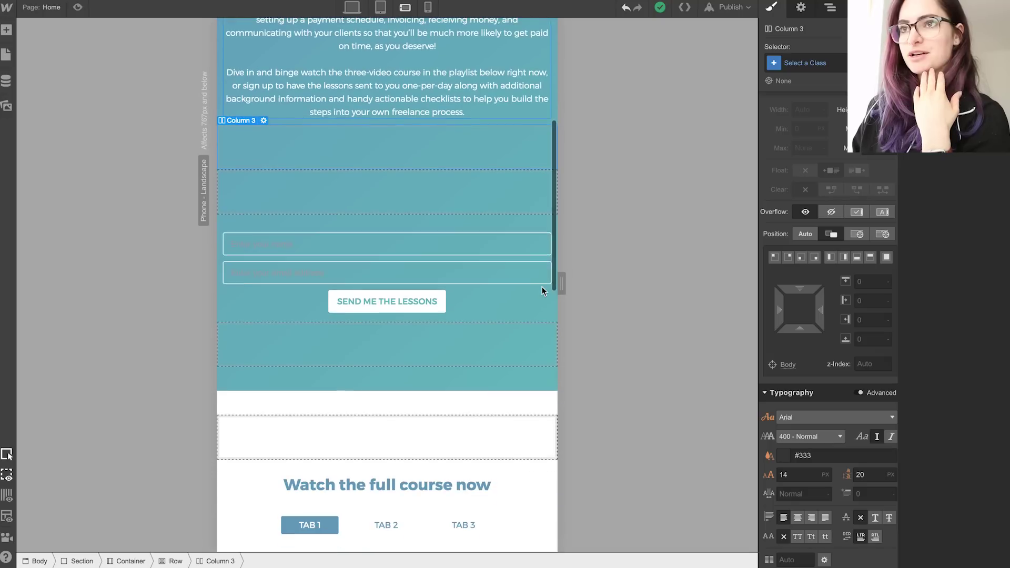
left_click(264, 121)
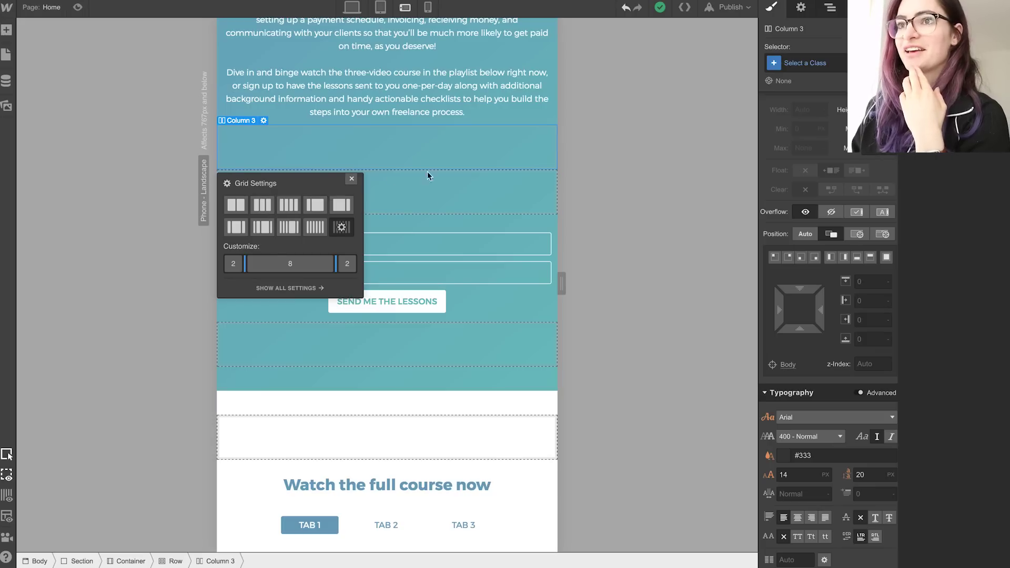
left_click(351, 179)
key("super+shift+p")
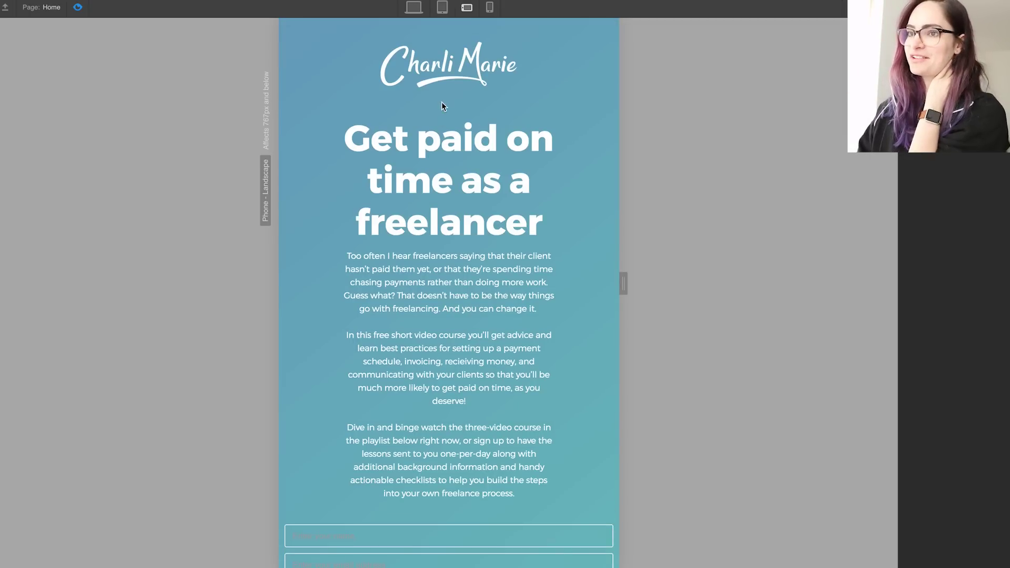
scroll(471, 101, "down", 10)
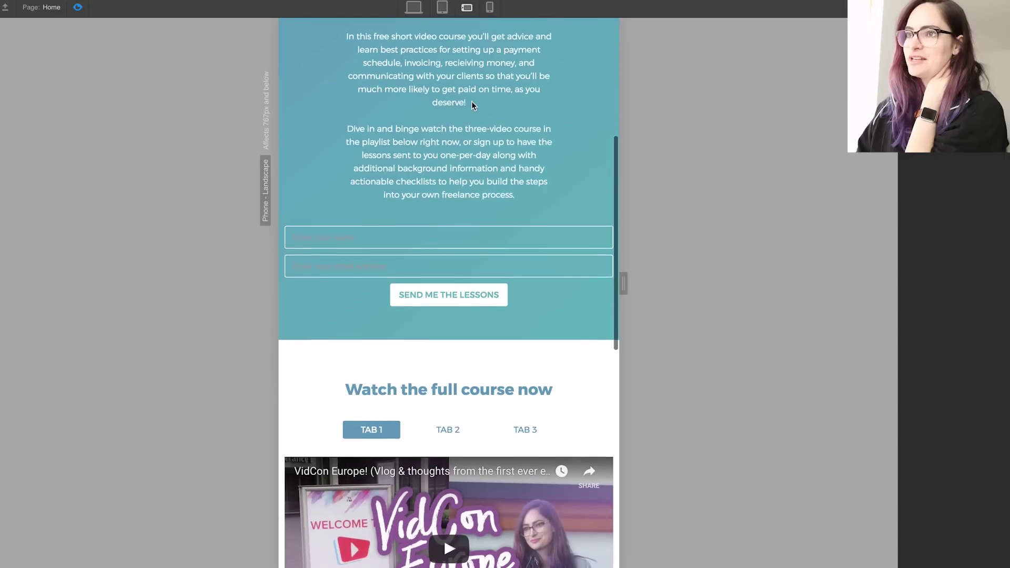
- Review the previewed page at desktop size from top to bottom
scroll(471, 101, "up", 10)
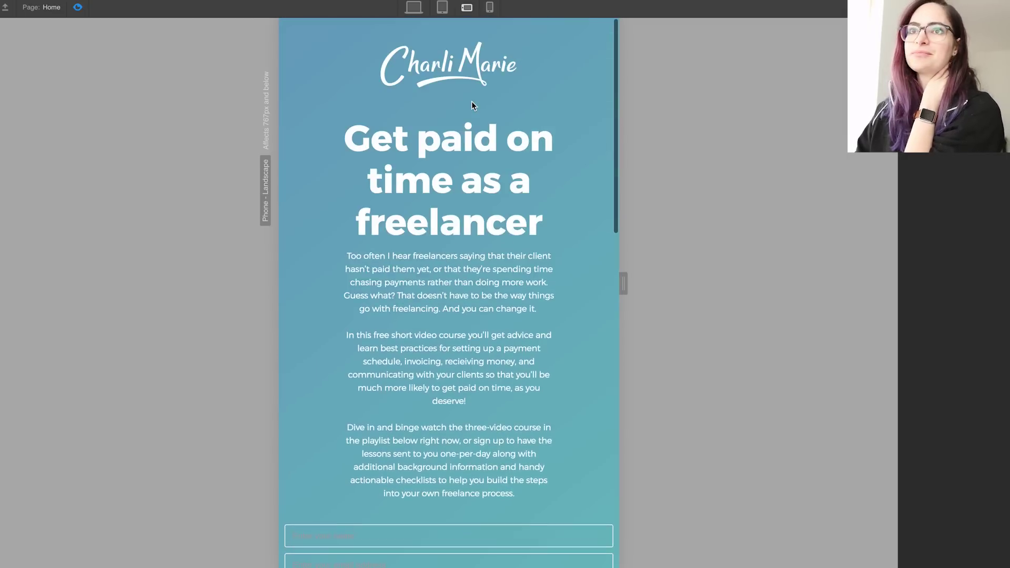
key("shift+1")
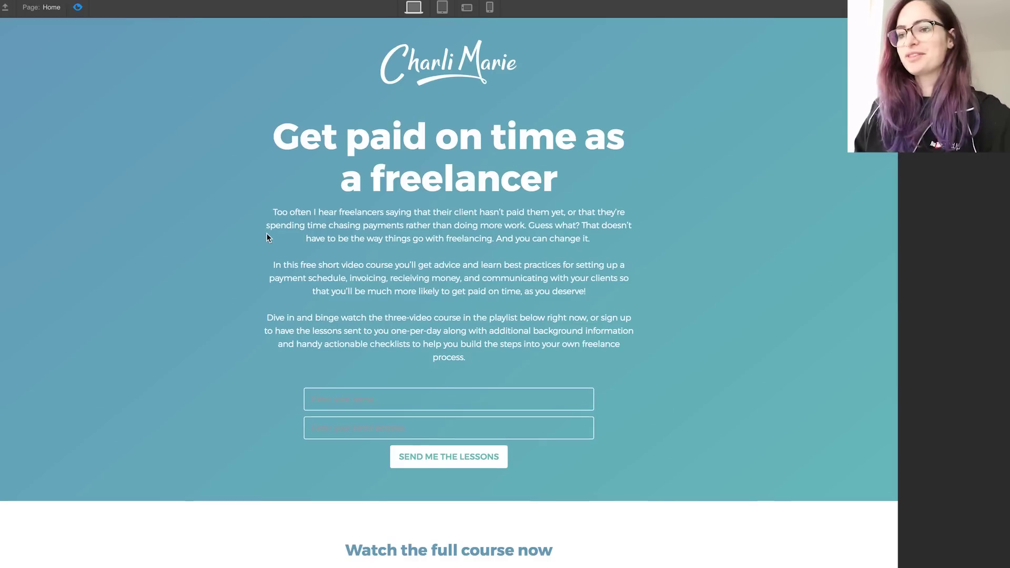
scroll(267, 235, "down", 3)
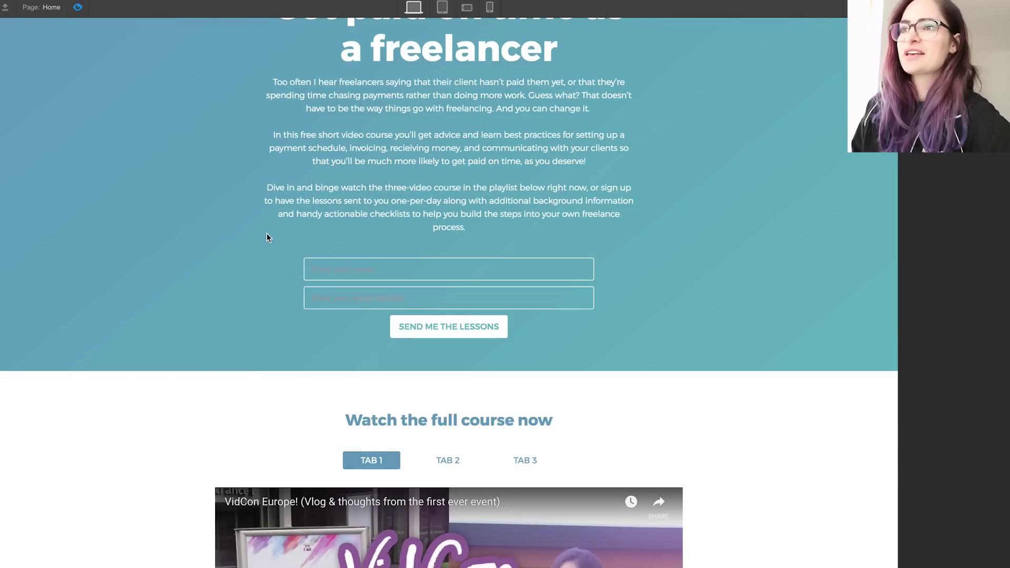
scroll(266, 232, "up", 3)
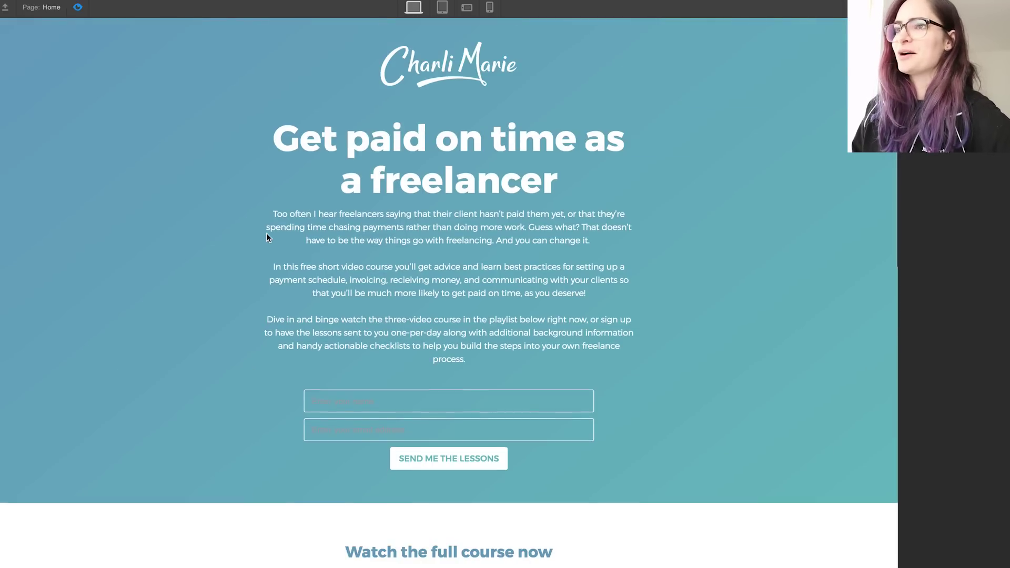
scroll(266, 233, "down", 3)
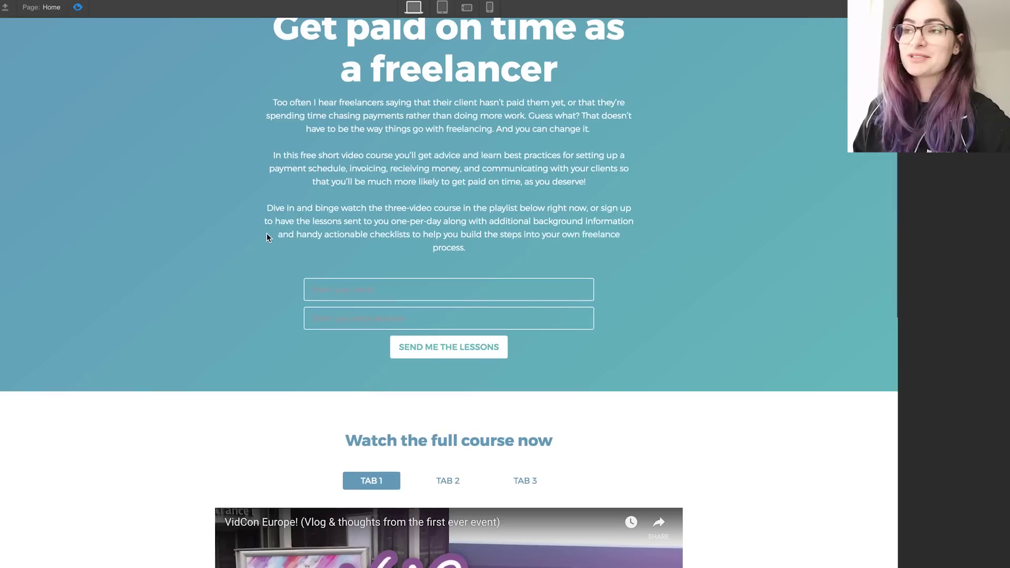
scroll(267, 235, "up", 2)
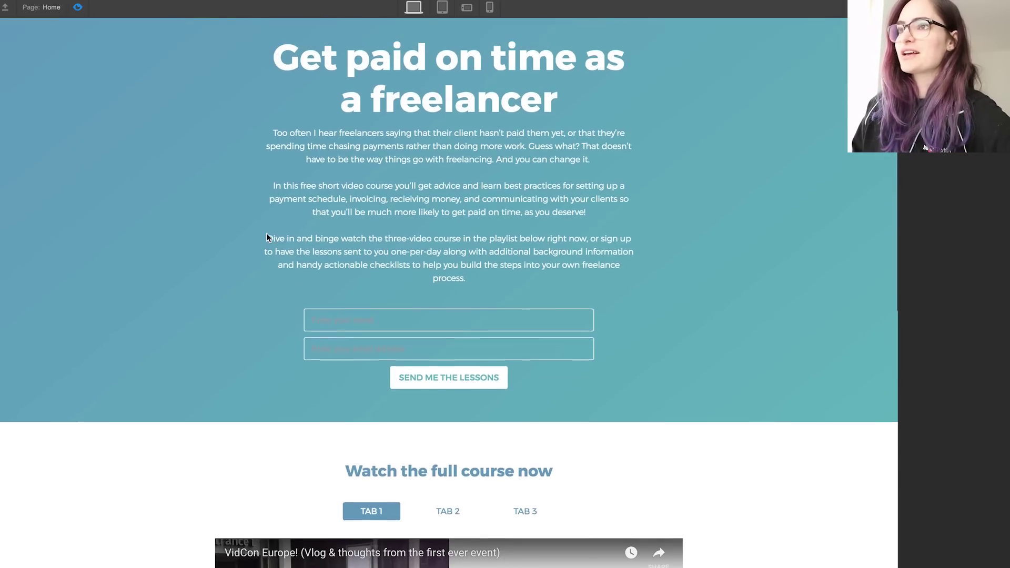
scroll(412, 157, "down", 9)
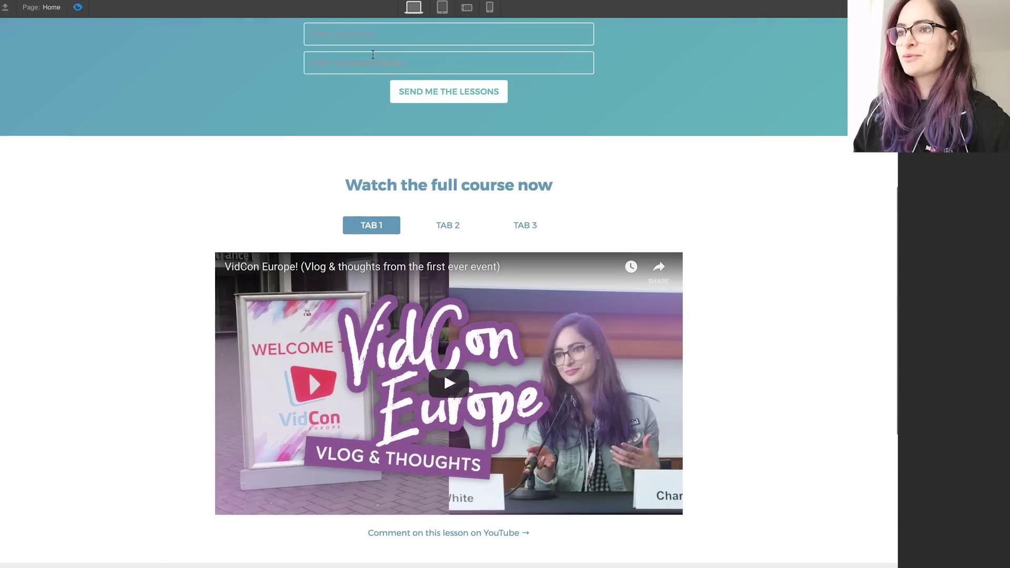
scroll(282, 185, "down", 6)
scroll(480, 130, "up", 4)
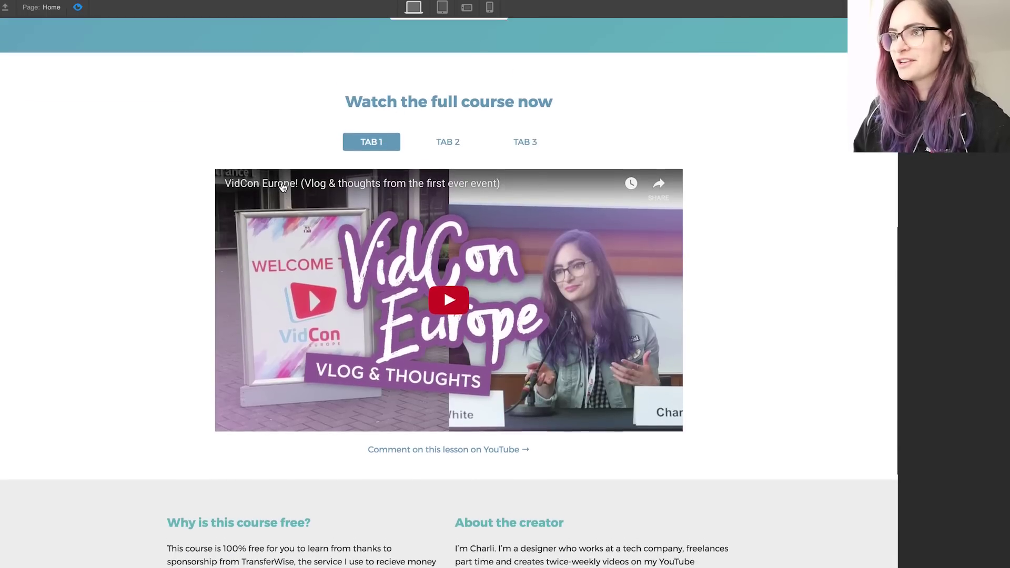
- Check the second, third and first lesson tabs in preview
left_click(448, 148)
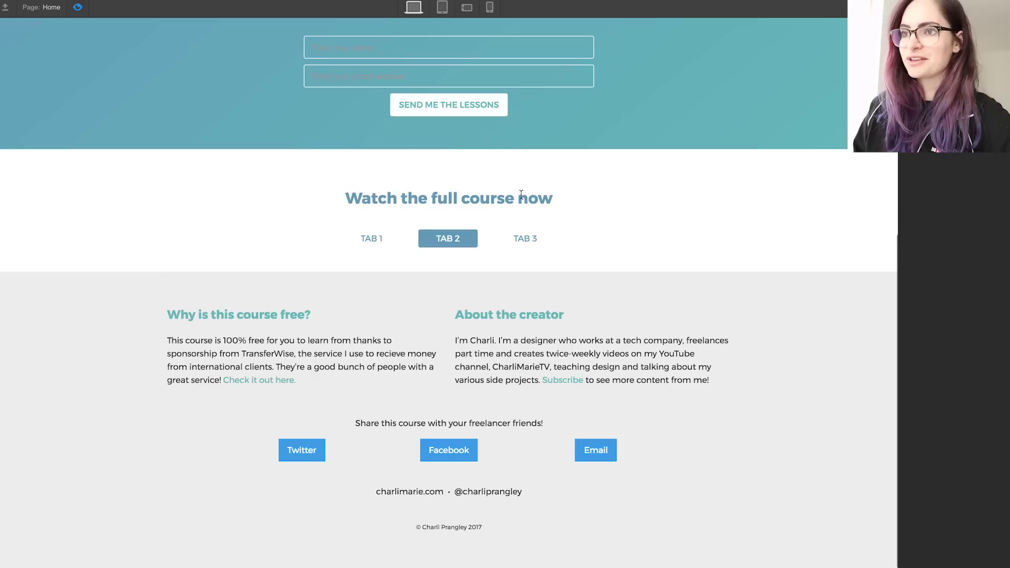
left_click(522, 240)
left_click(376, 244)
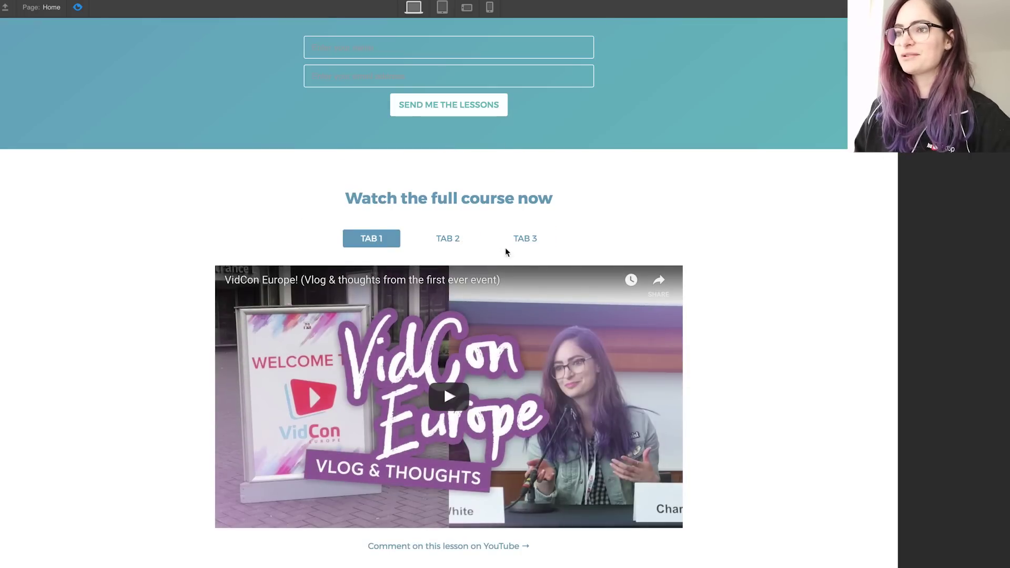
scroll(276, 224, "down", 6)
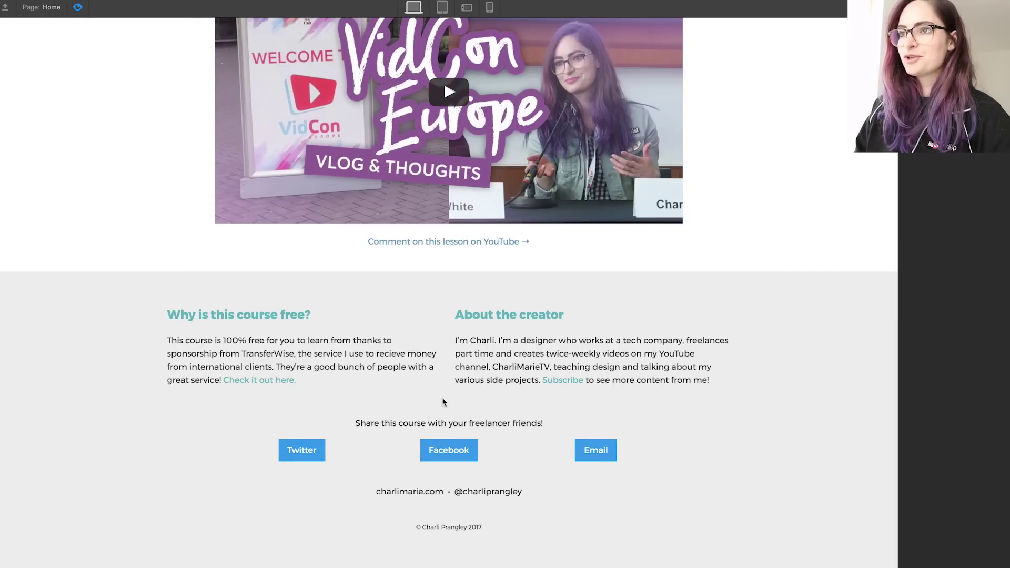
scroll(425, 351, "up", 10)
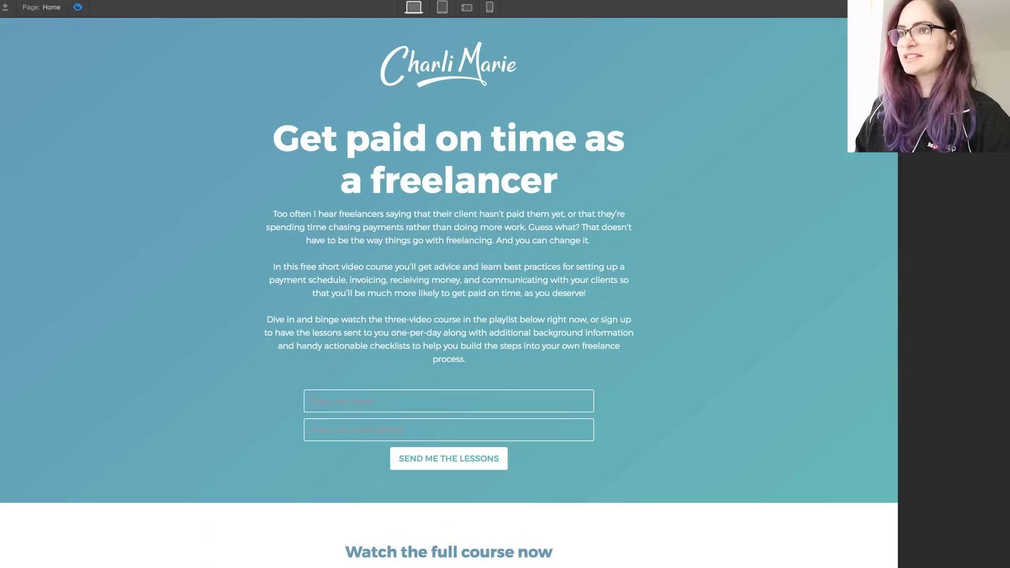
- Compare the preview against the Sketch wireframe mockup
mouse_move(478, 562)
left_click(367, 550)
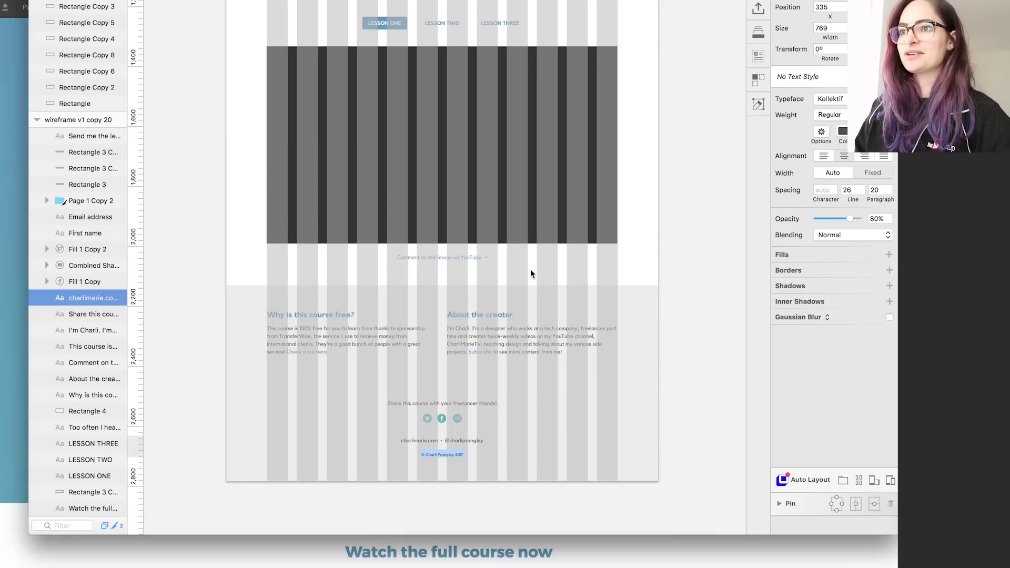
scroll(553, 441, "up", 10)
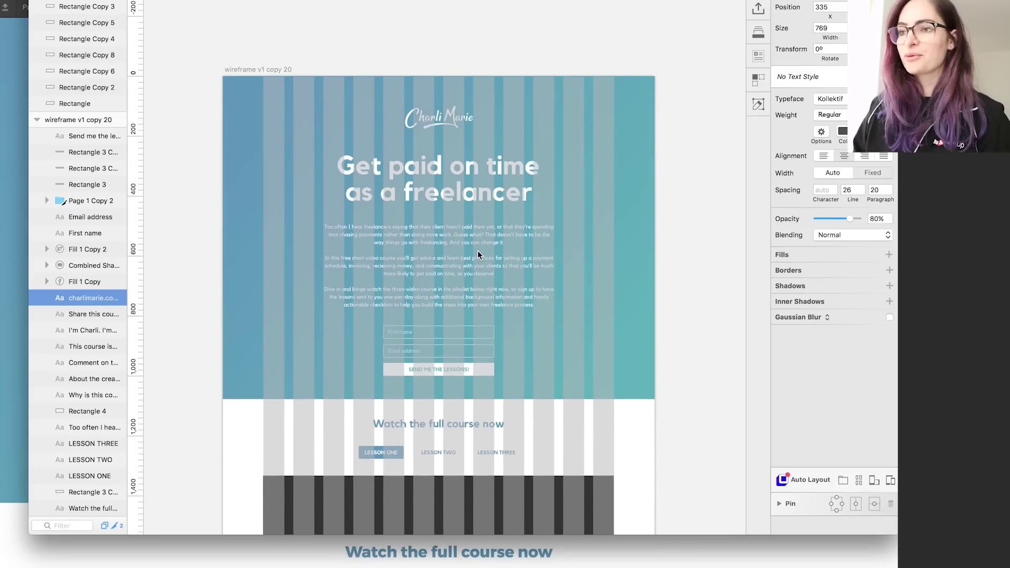
key("super+Tab")
- Check the preview at tablet and phone-landscape sizes
left_click(442, 8)
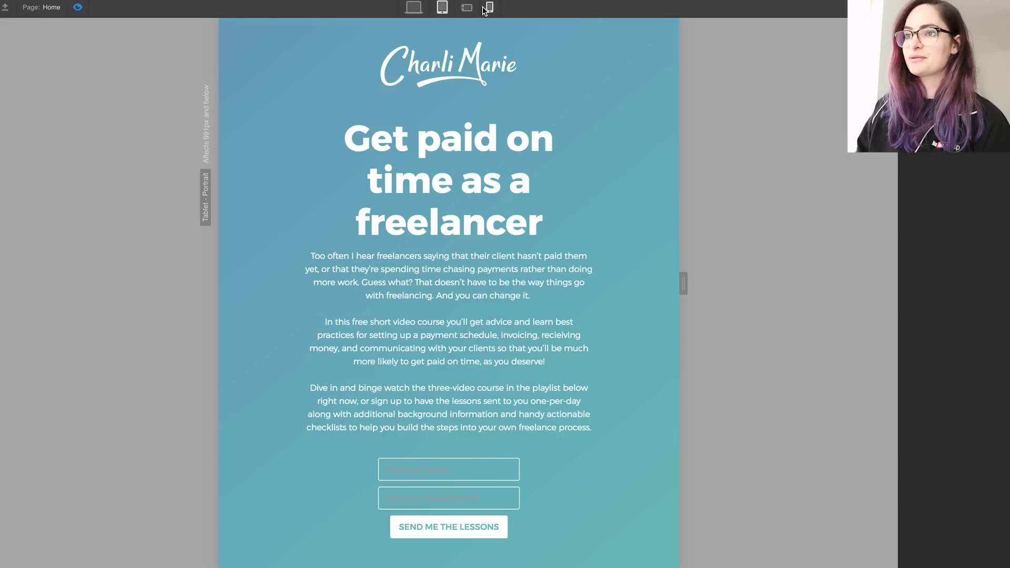
scroll(481, 261, "down", 15)
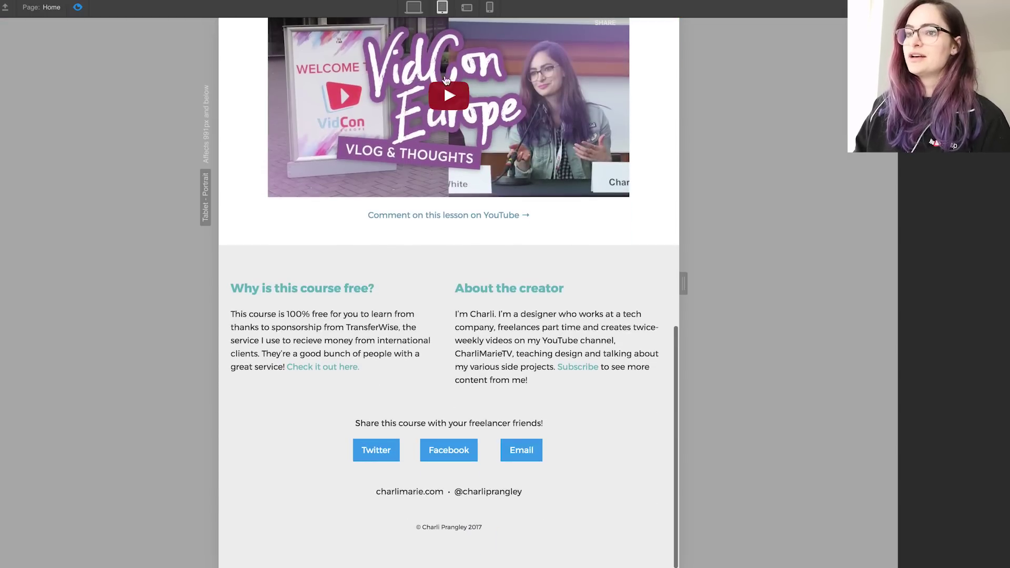
left_click(463, 6)
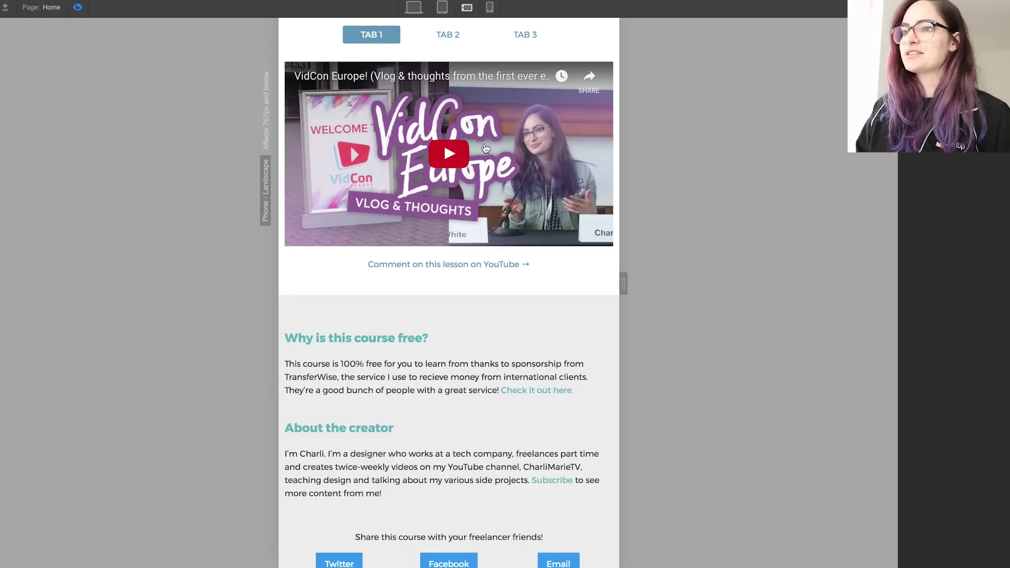
scroll(485, 147, "up", 15)
scroll(484, 148, "down", 6)
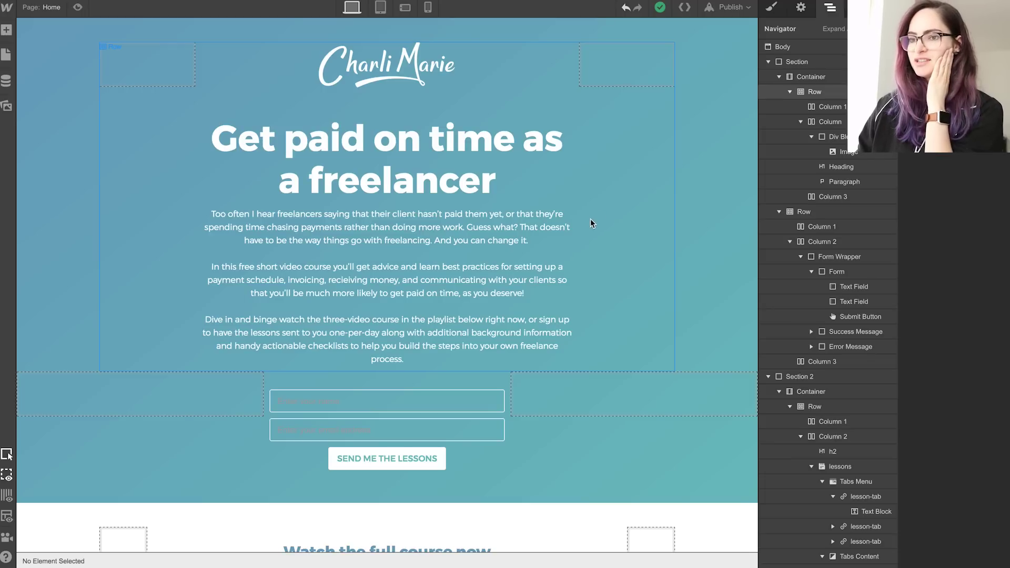
- Inspect the signup form's first text field in the Style panel
left_click(311, 402)
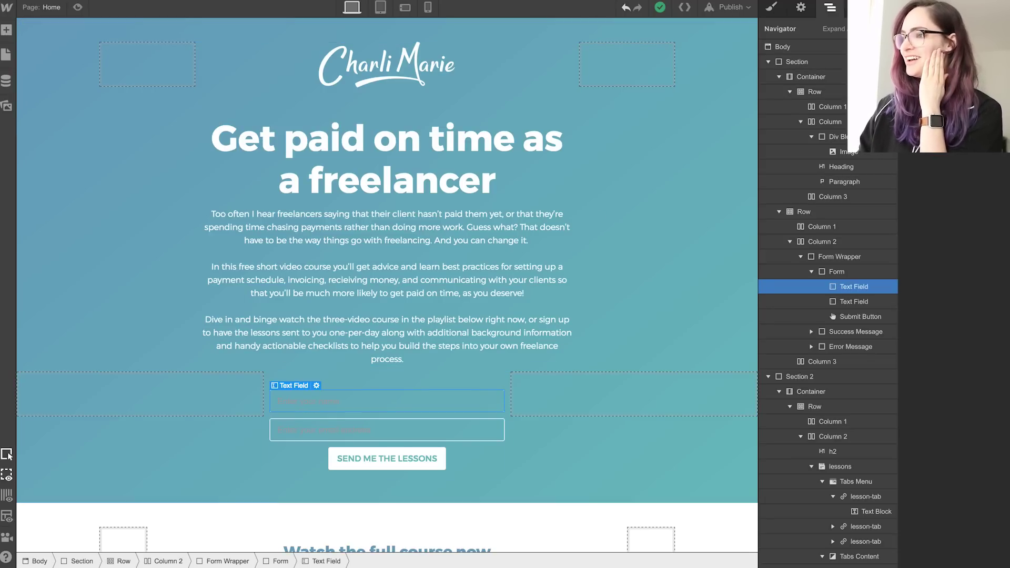
left_click(771, 7)
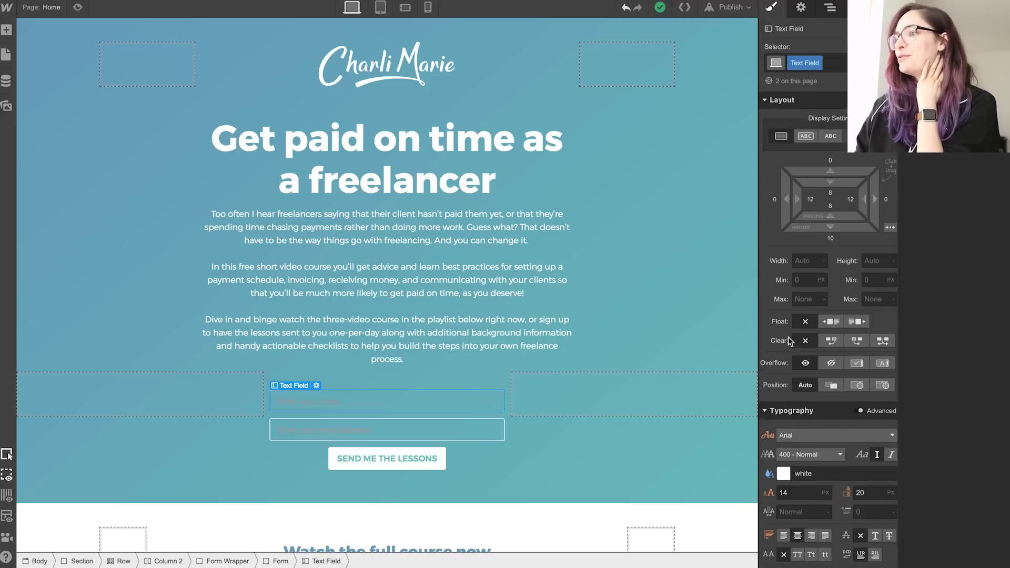
scroll(788, 341, "down", 5)
scroll(554, 349, "down", 3)
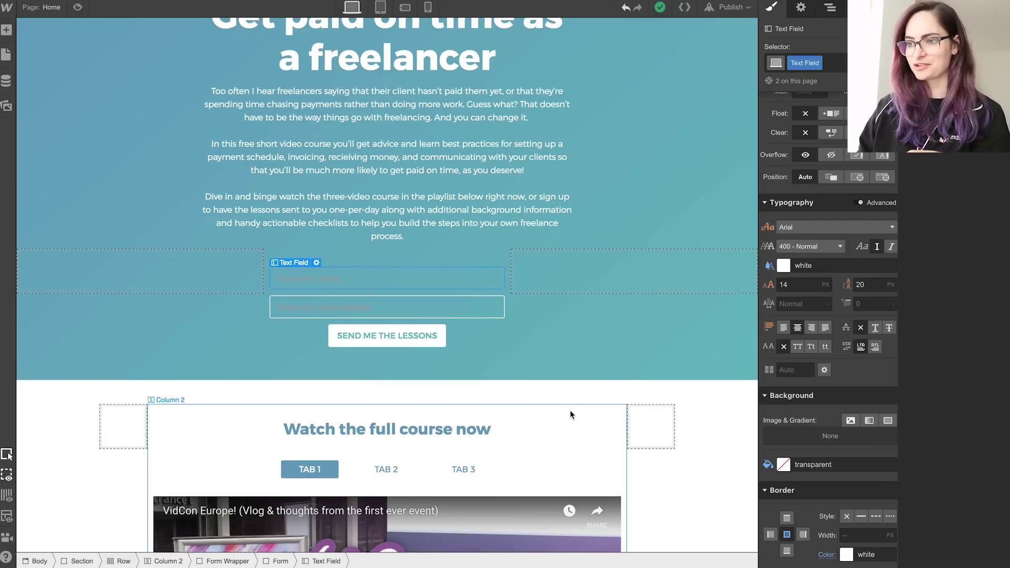
scroll(569, 409, "down", 10)
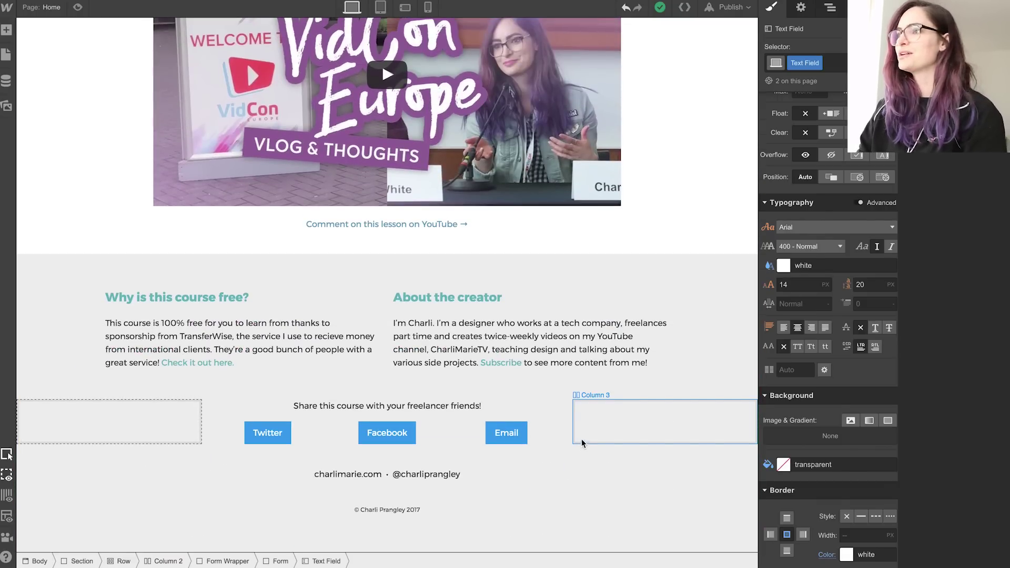
- Select the footer-links row and collapse/expand Section 2 and footer nodes in the Navigator
left_click(49, 376)
key("z")
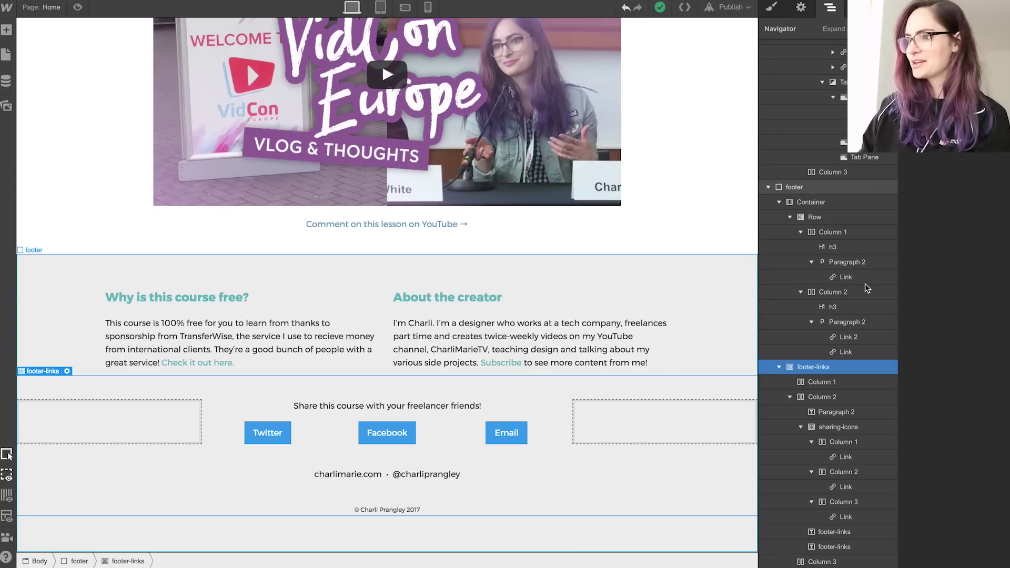
left_click(779, 367)
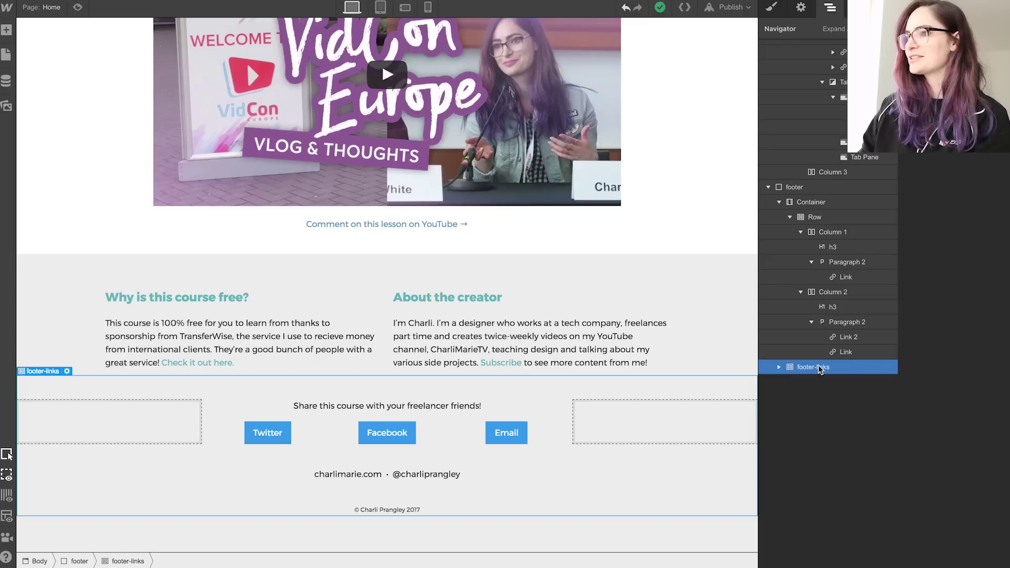
left_click(768, 187)
left_click(769, 98)
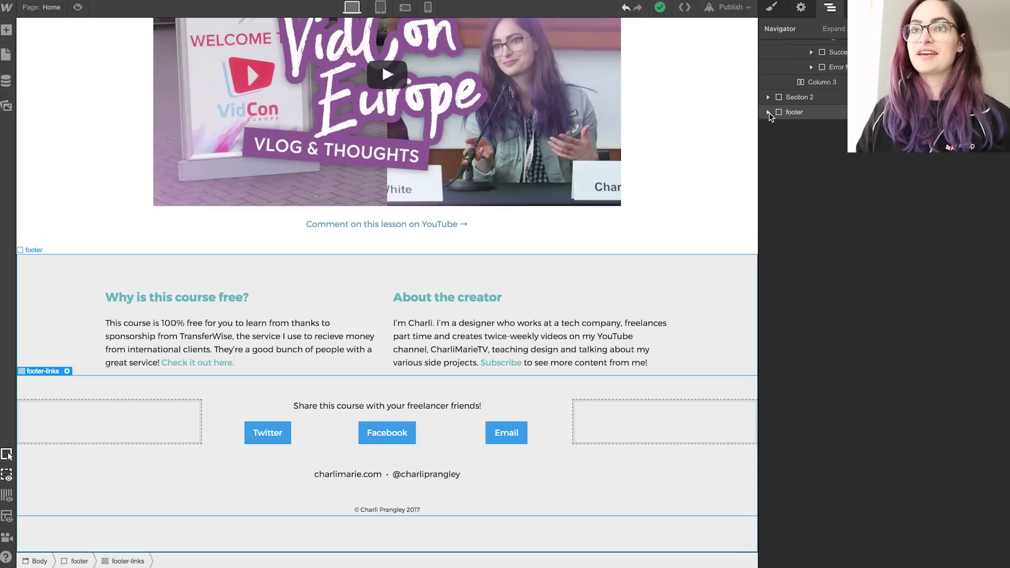
left_click(768, 112)
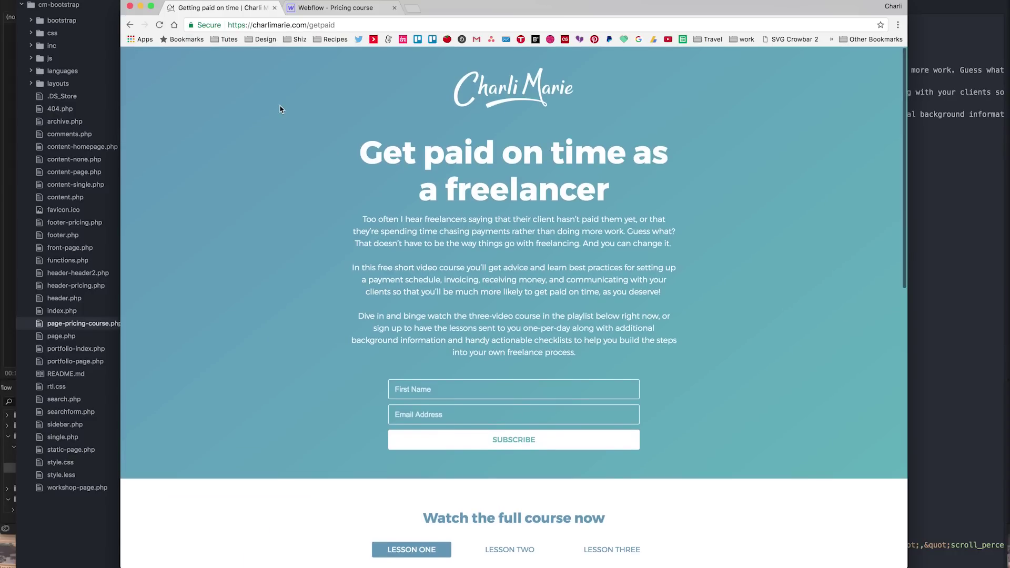
- Scroll the live charlimarie.com/getpaid page down to the footer and back up
scroll(280, 109, "down", 14)
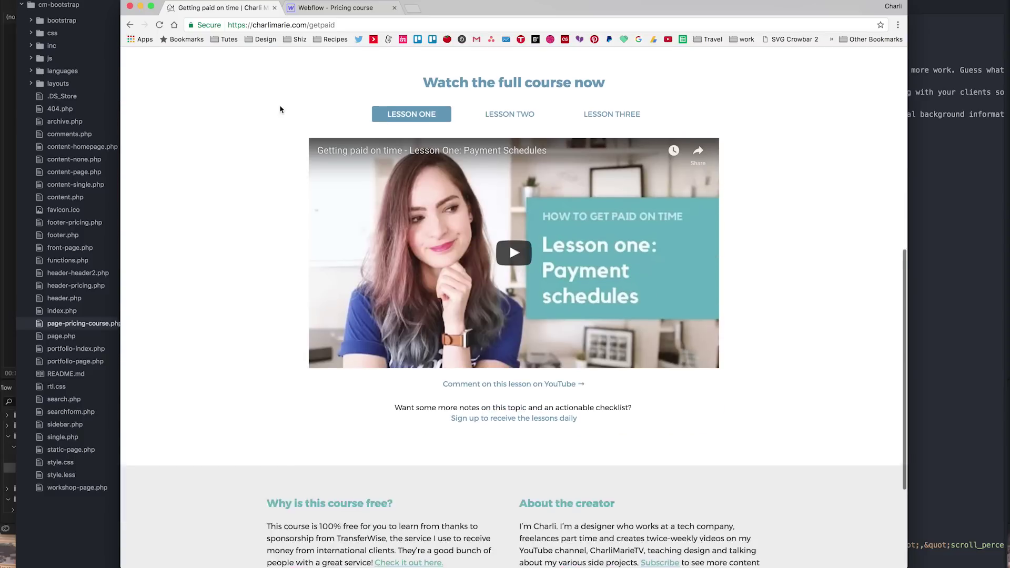
scroll(280, 109, "up", 15)
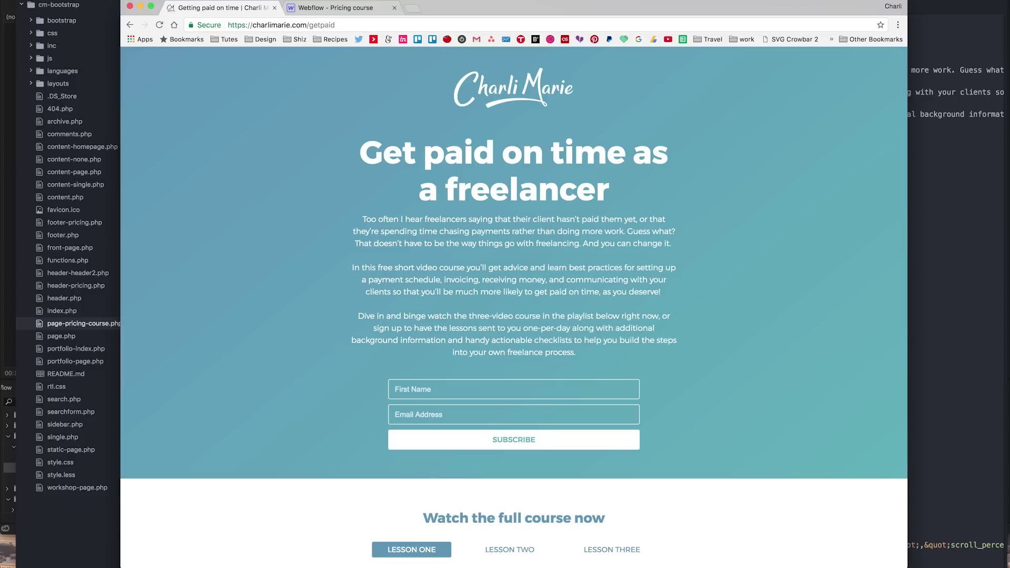
- Compare the page-pricing-course.php template with Webflow's exported HTML, CSS and images
key("super+Tab")
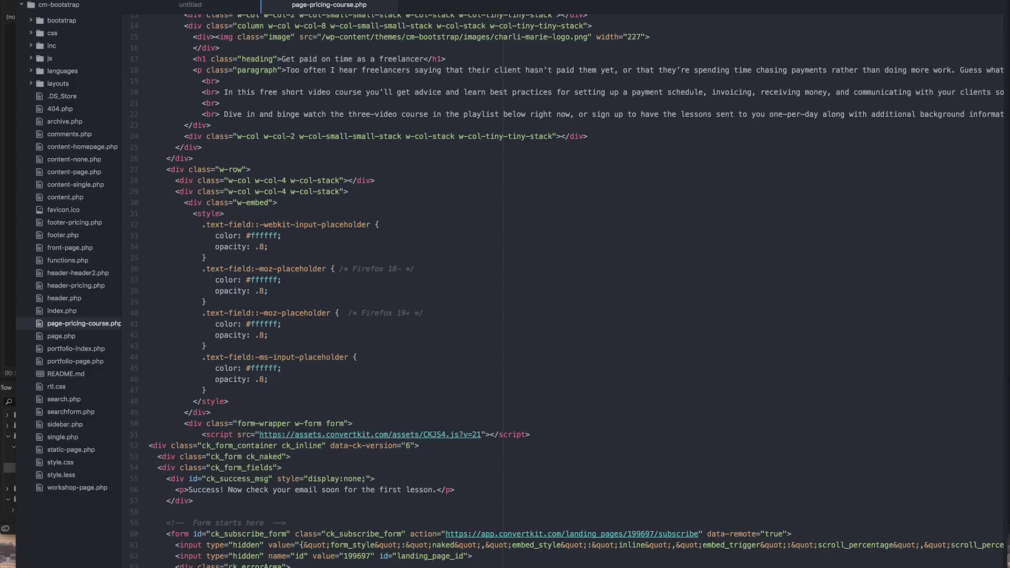
key("super+Tab")
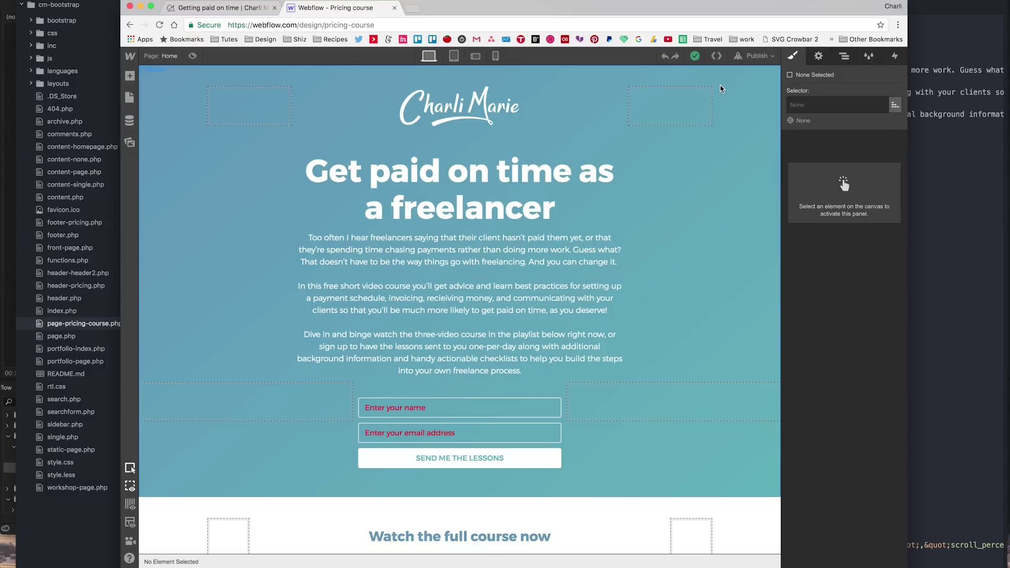
left_click(716, 56)
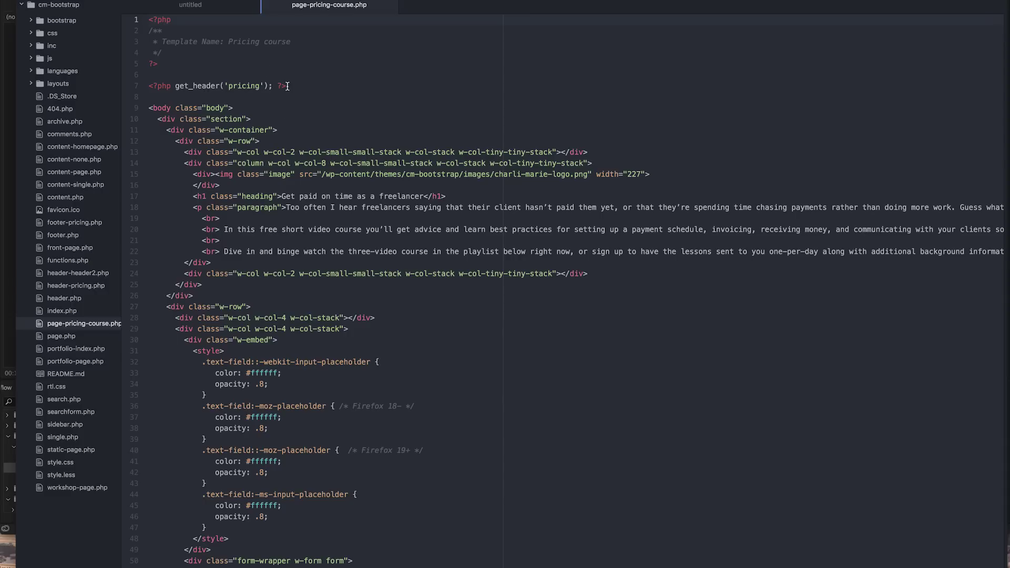
scroll(317, 181, "down", 20)
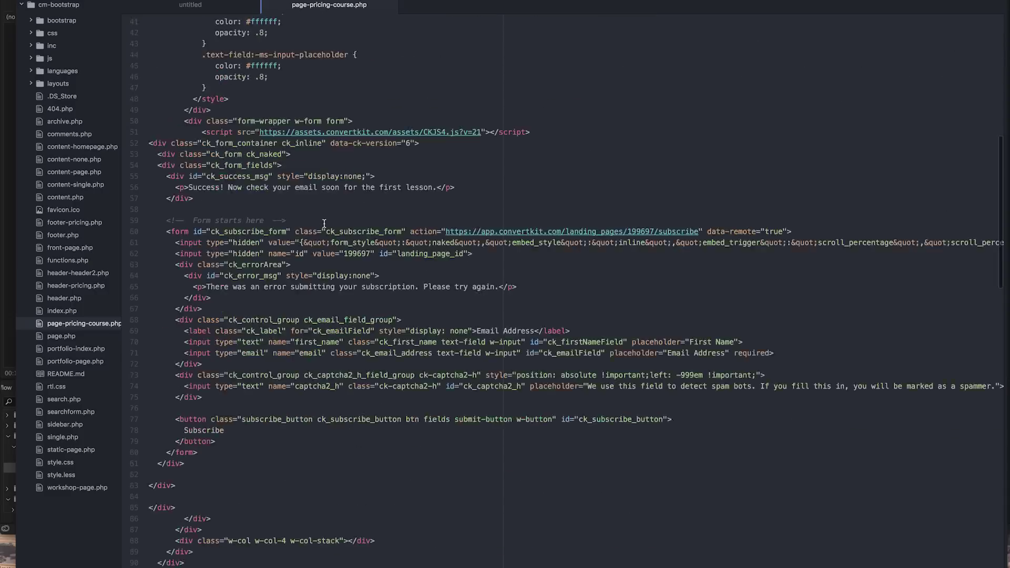
scroll(279, 480, "up", 20)
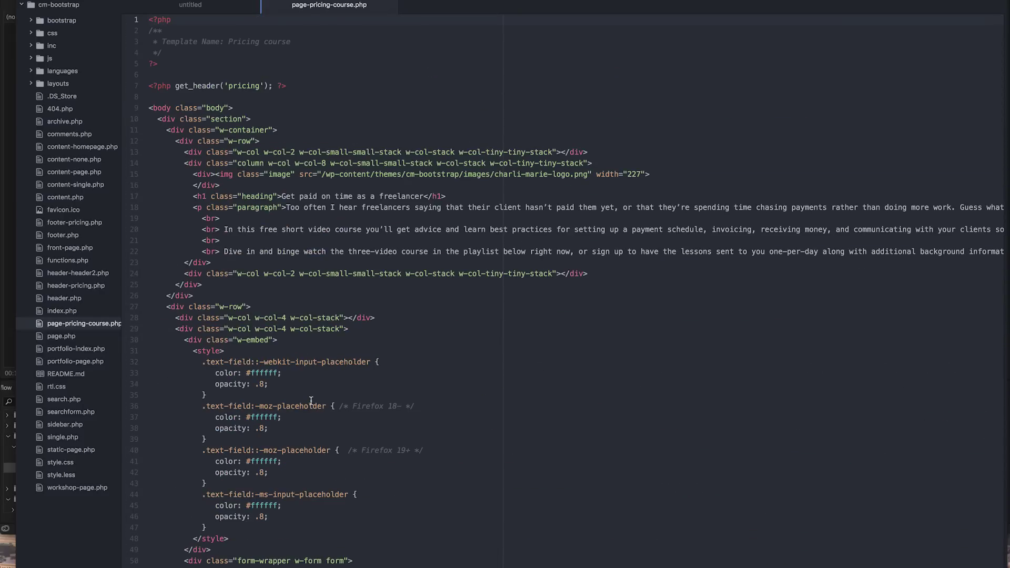
left_click(180, 562)
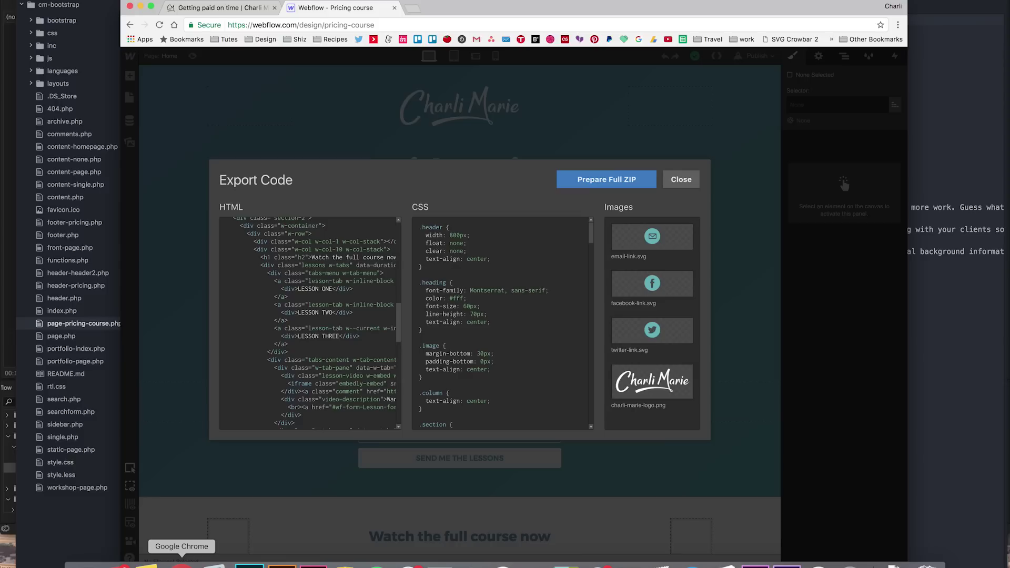
- Close the code export, check the unpublished pricing-course.webflow.io destination, and return to Atom
left_click(681, 180)
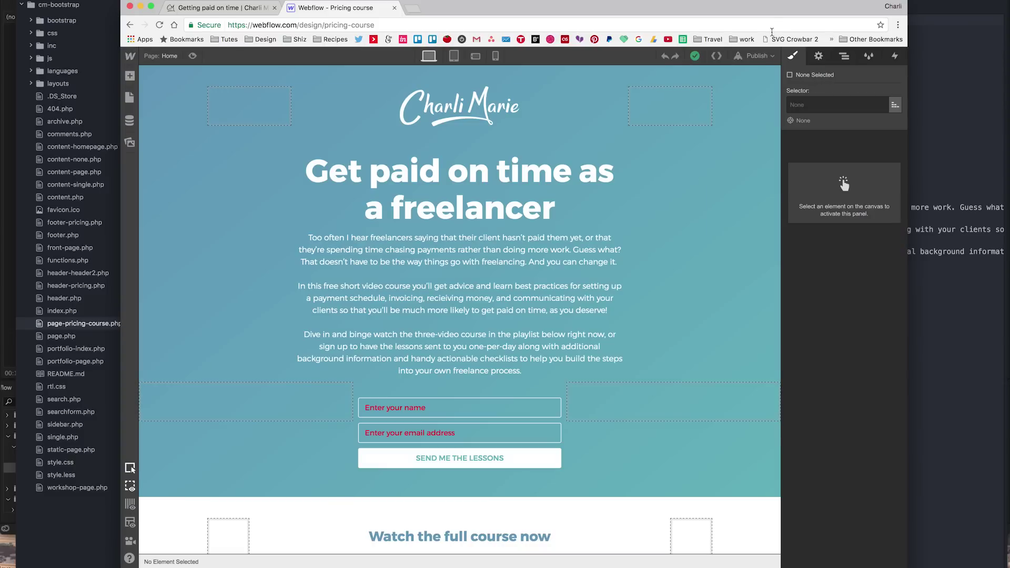
left_click(759, 56)
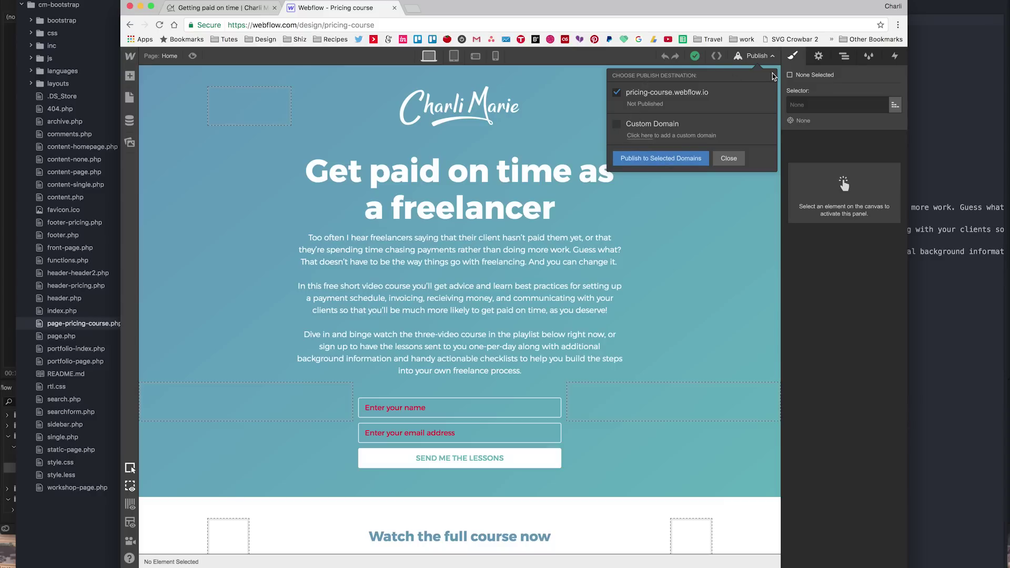
key("super+Tab")
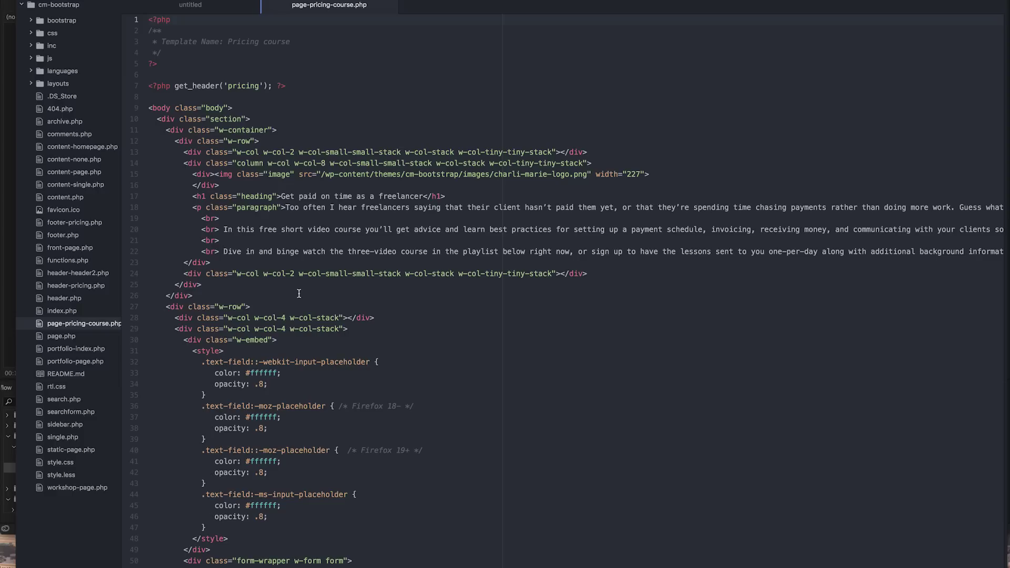
- Scroll through page-pricing-course.php before opening pricing-course.webflow.css from the css folder
scroll(299, 294, "down", 20)
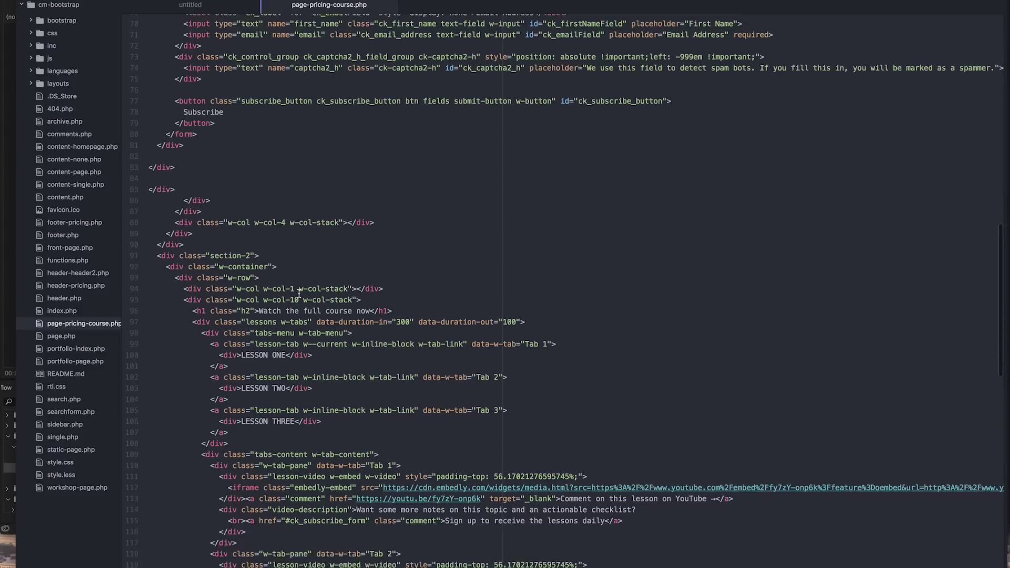
scroll(299, 293, "down", 16)
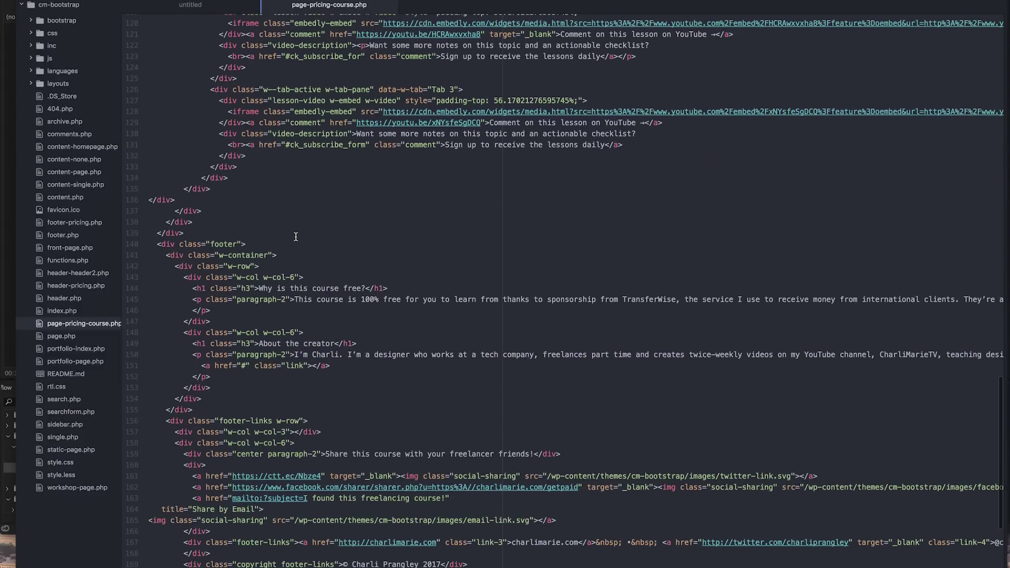
scroll(295, 237, "up", 20)
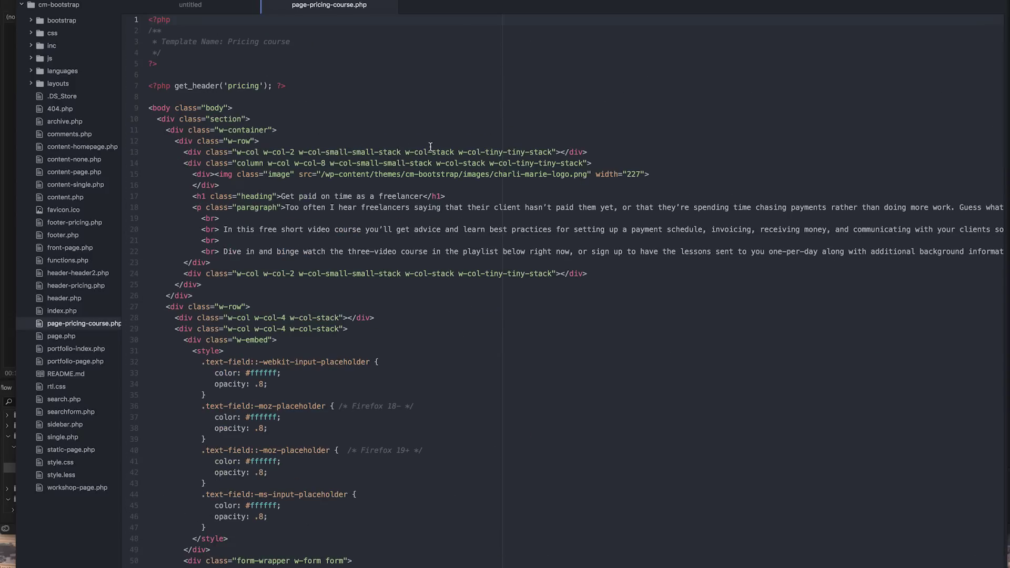
scroll(349, 300, "down", 10)
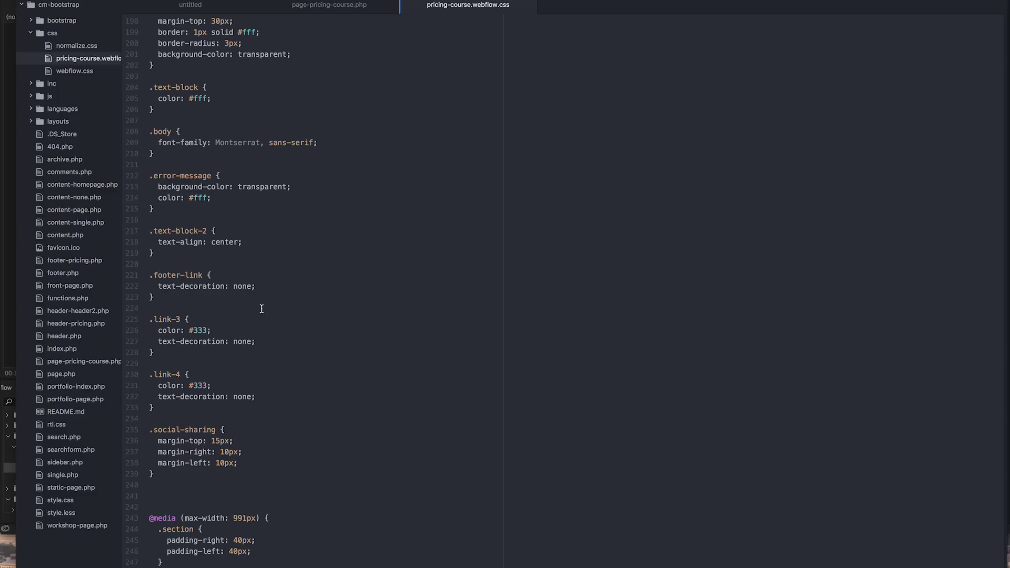
- Review the pricing-course stylesheet from its start, comparing with page-pricing-course.php
scroll(298, 267, "up", 20)
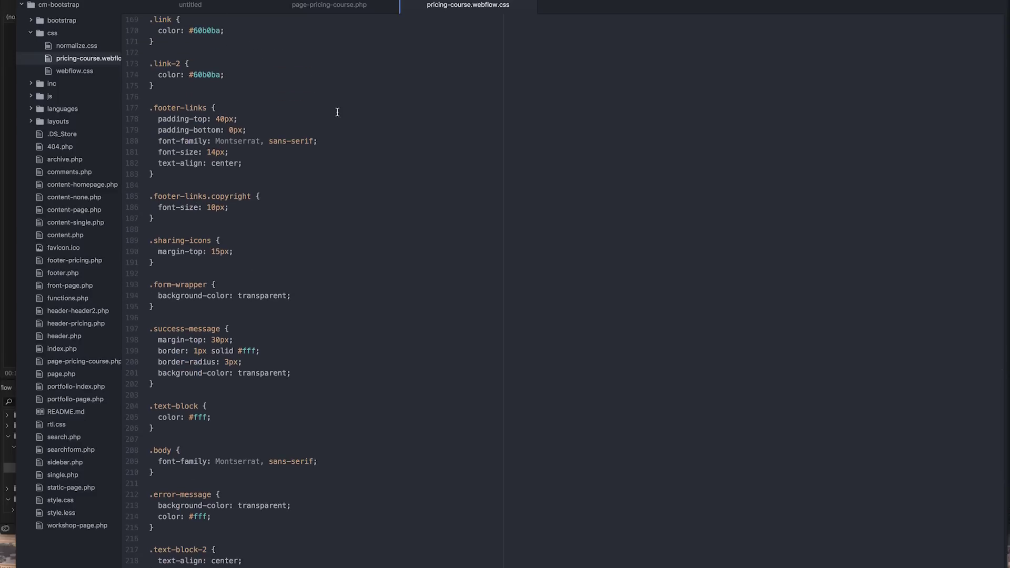
key("super+Up")
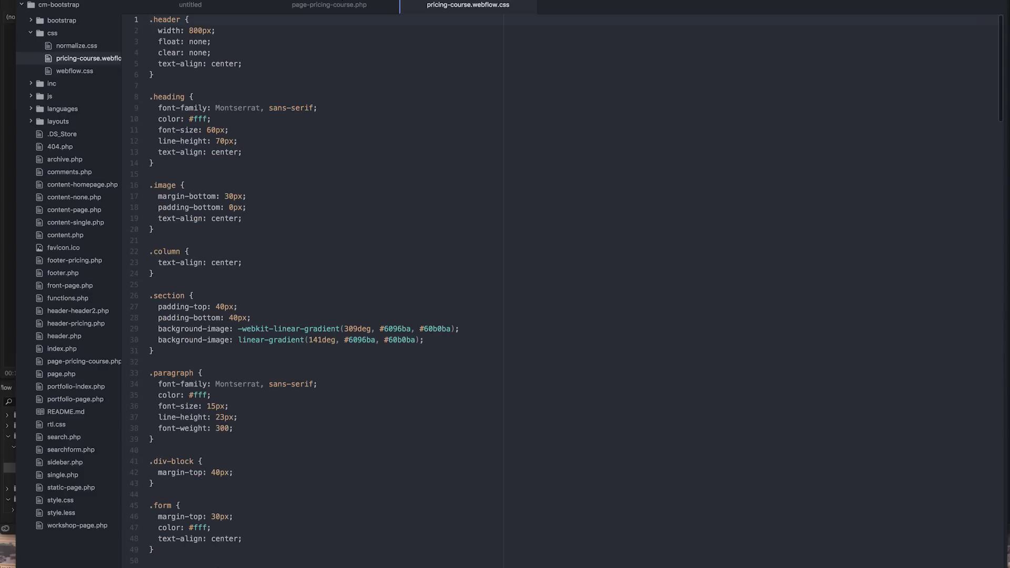
left_click(326, 7)
left_click(467, 5)
scroll(267, 232, "down", 10)
scroll(267, 232, "up", 5)
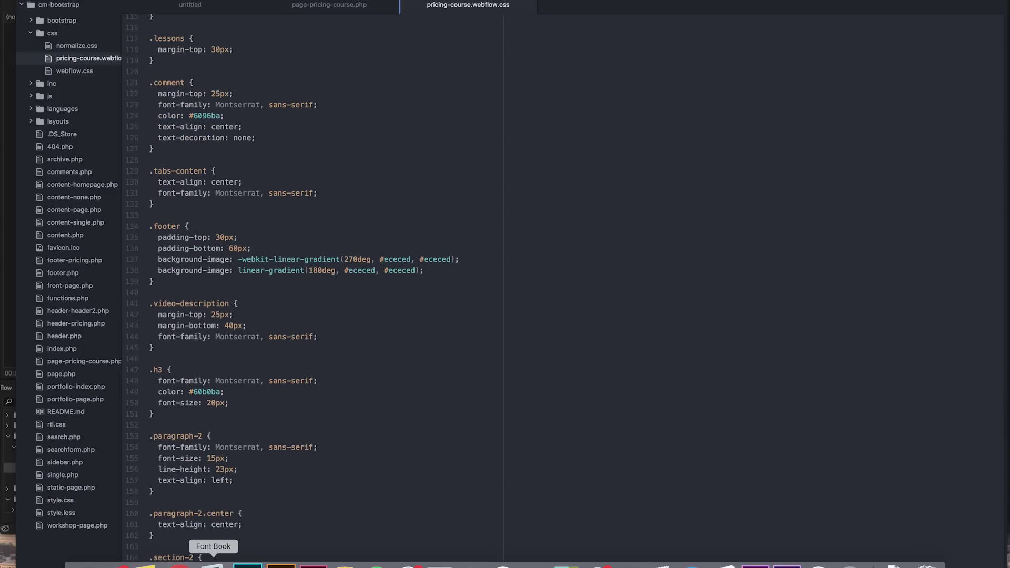
- Scroll the live getpaid course page in Chrome
left_click(179, 565)
scroll(266, 173, "down", 5)
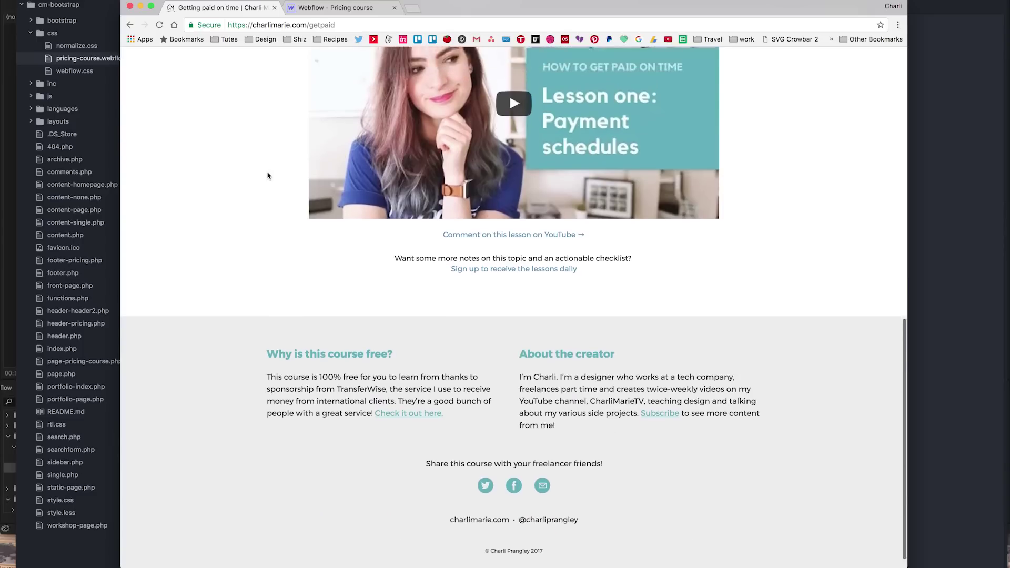
scroll(267, 176, "up", 10)
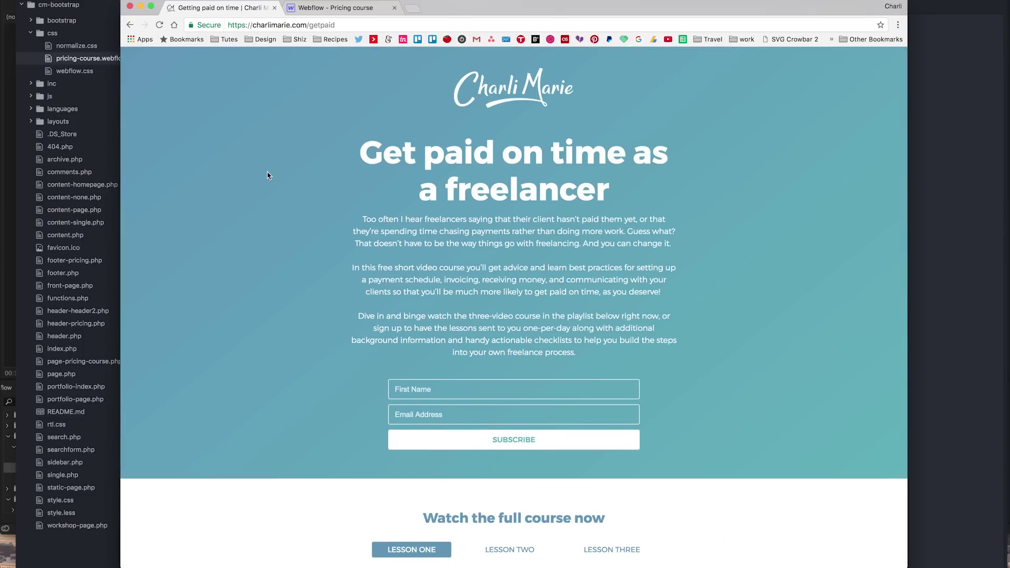